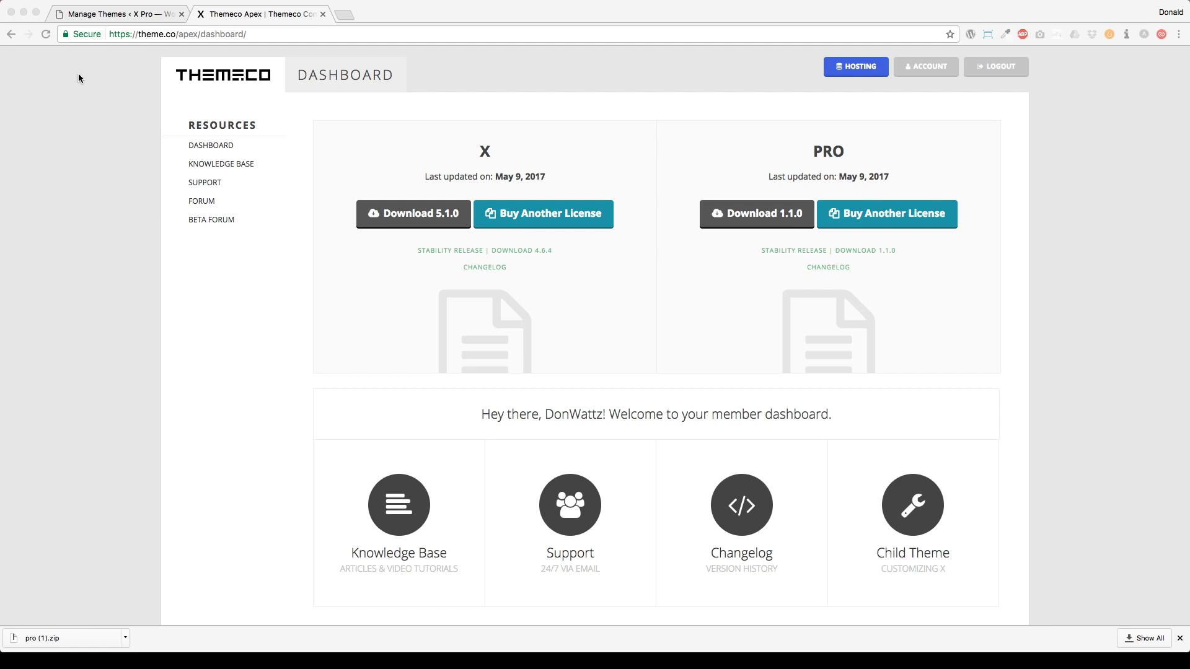
Look over the Pro product page and its changelog on the member dashboard
{"action": "left_click", "coordinate": [79, 78]}
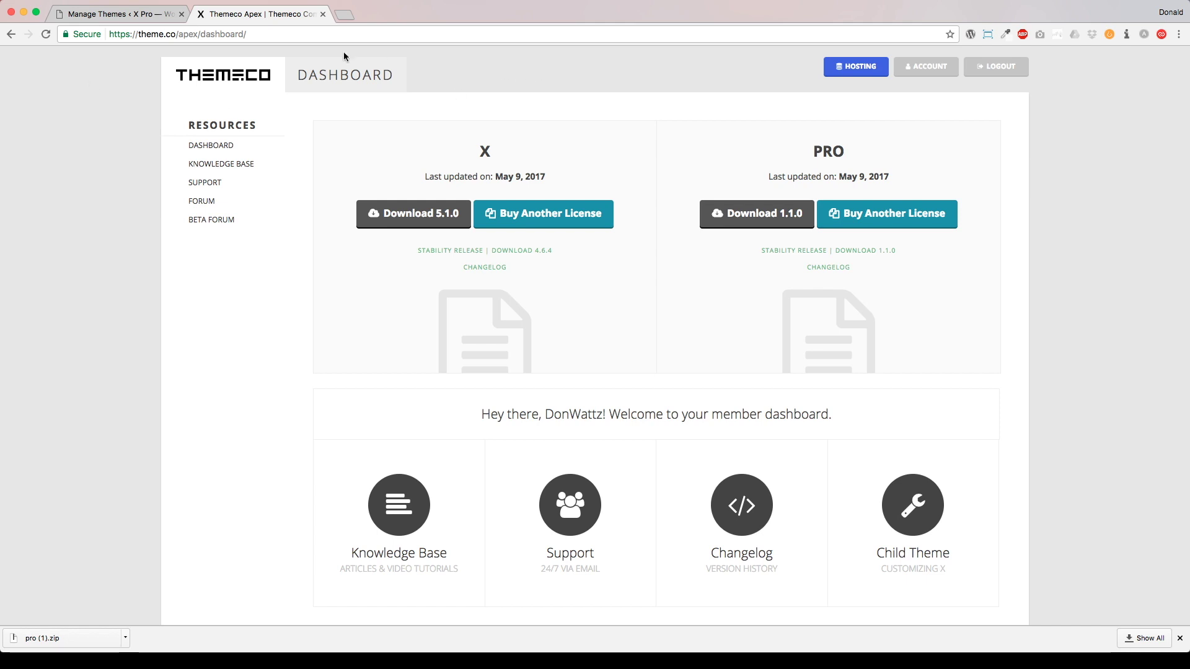
{"action": "left_click", "coordinate": [154, 36]}
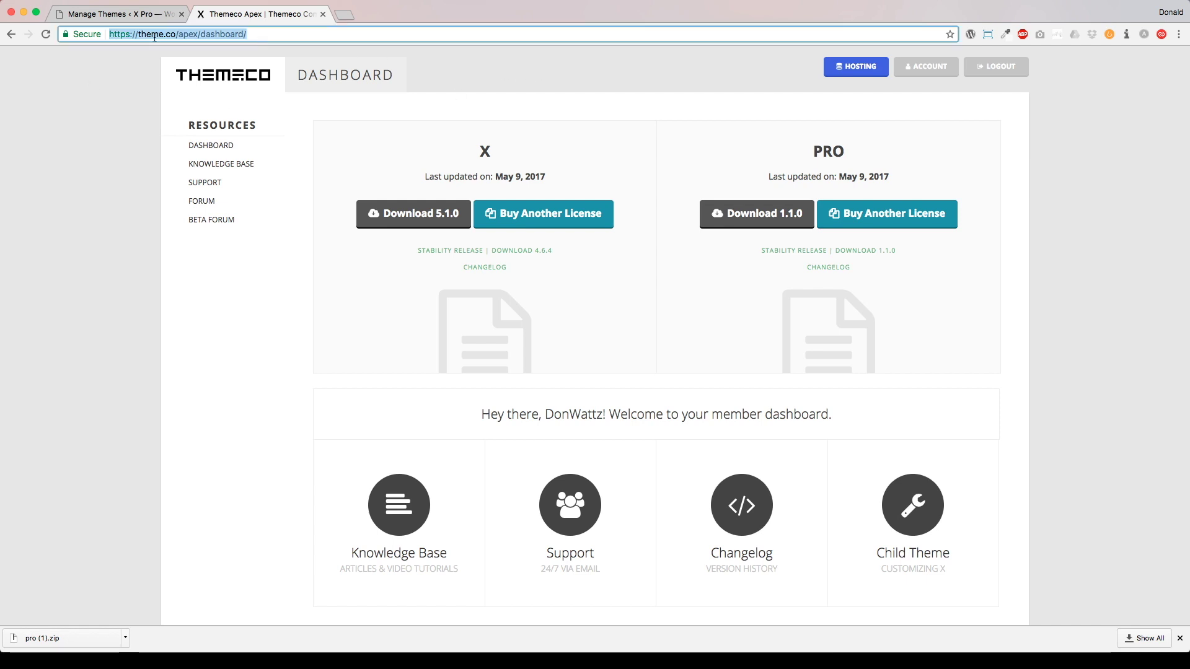
{"action": "left_click", "coordinate": [90, 119]}
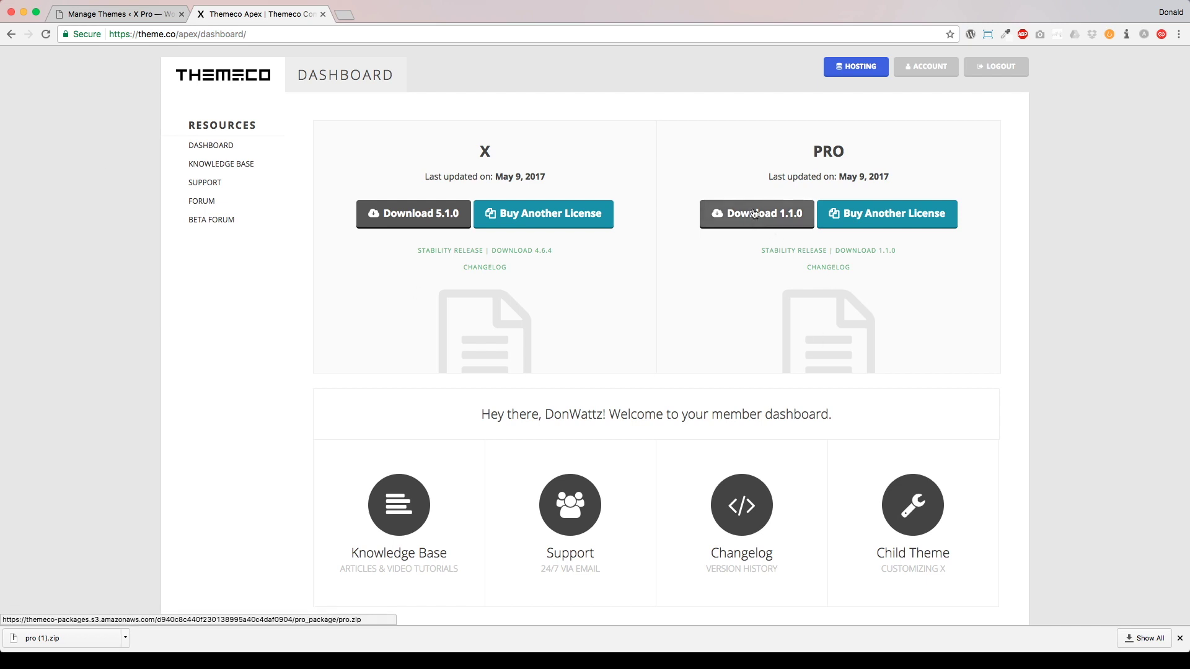
{"action": "double_click", "coordinate": [816, 158]}
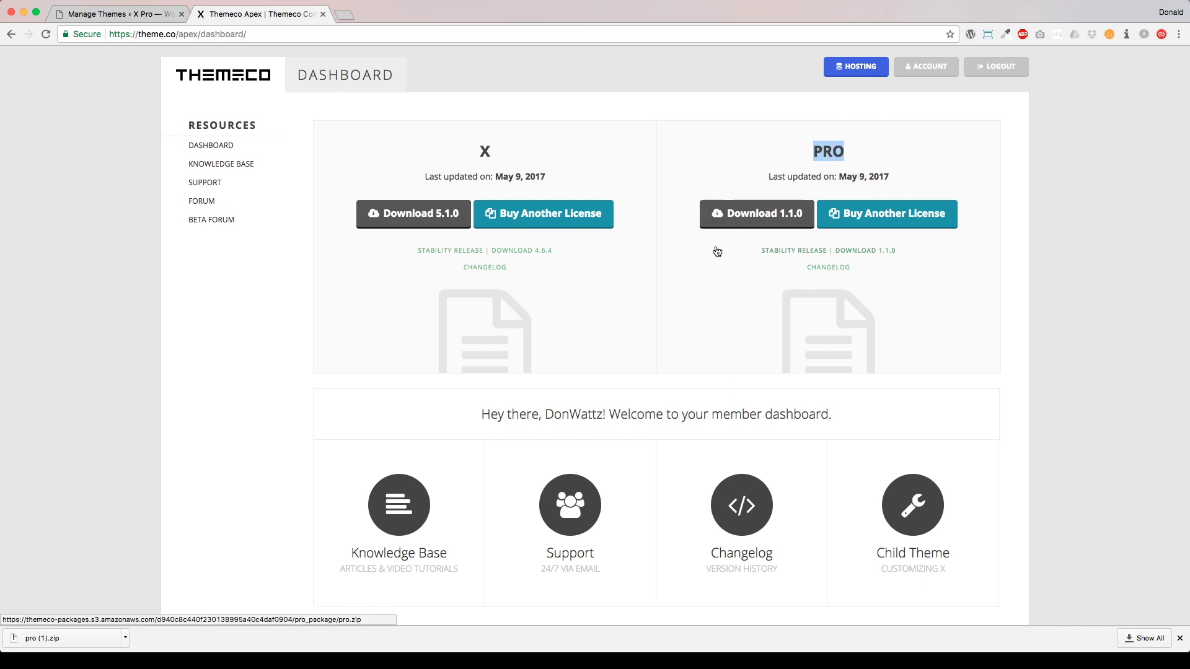
{"action": "left_click", "coordinate": [713, 266]}
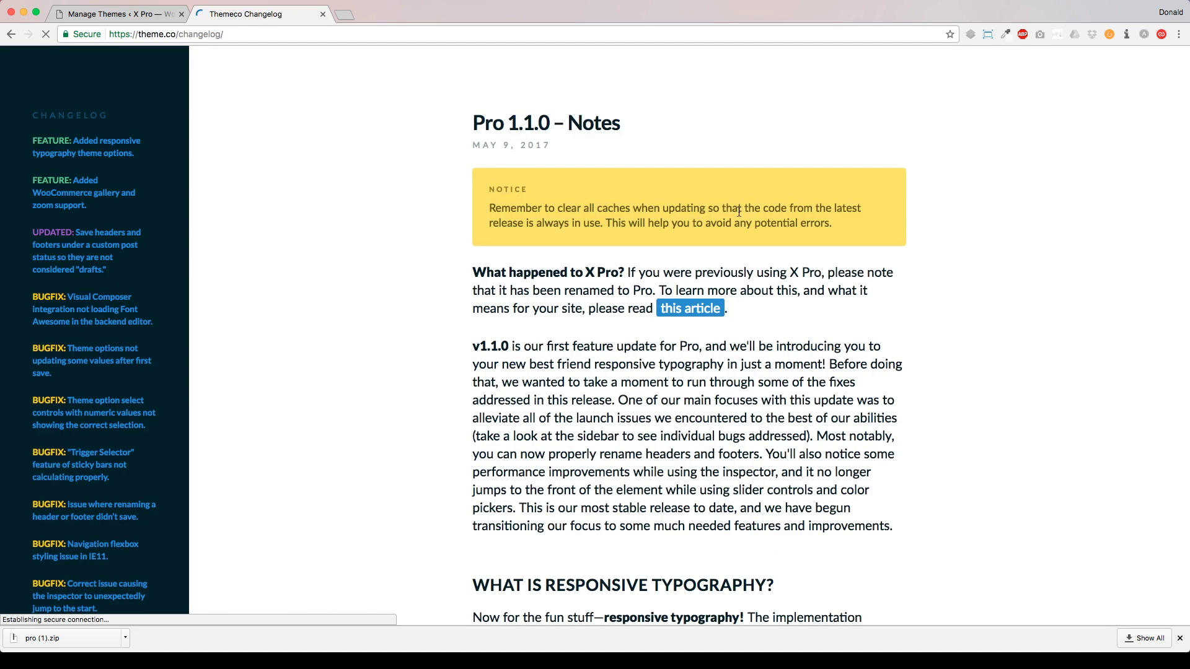
{"action": "left_click", "coordinate": [10, 33]}
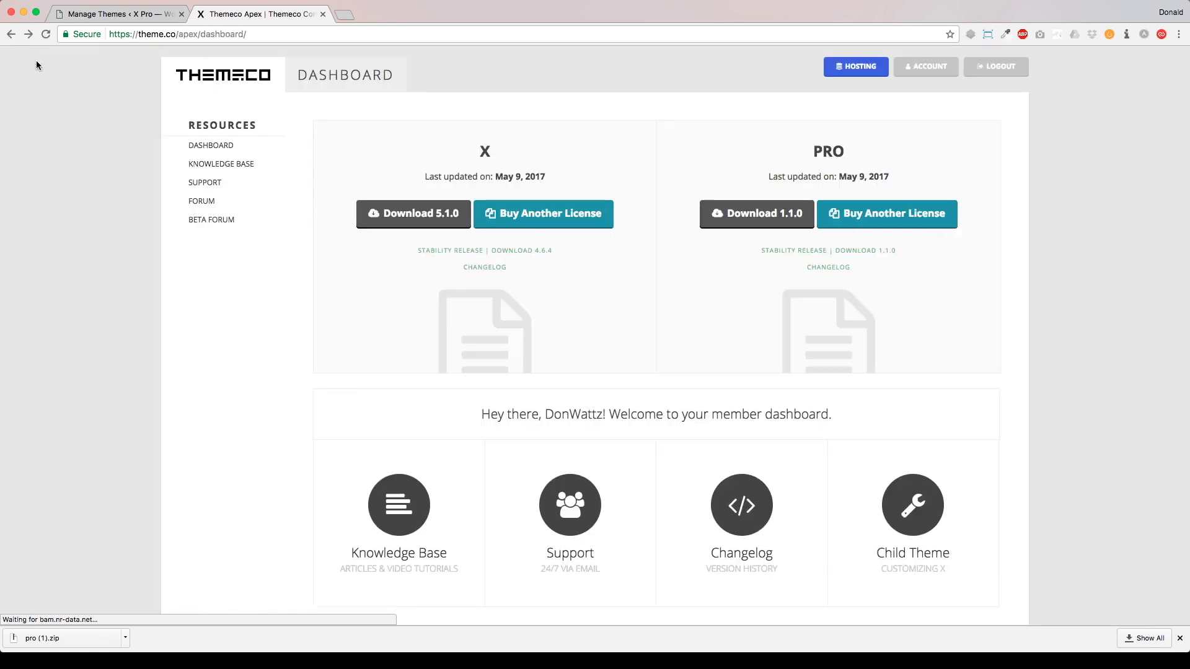
On the Themes page, open Add New's upload area and drag in the downloaded Pro zip
{"action": "left_click", "coordinate": [130, 15]}
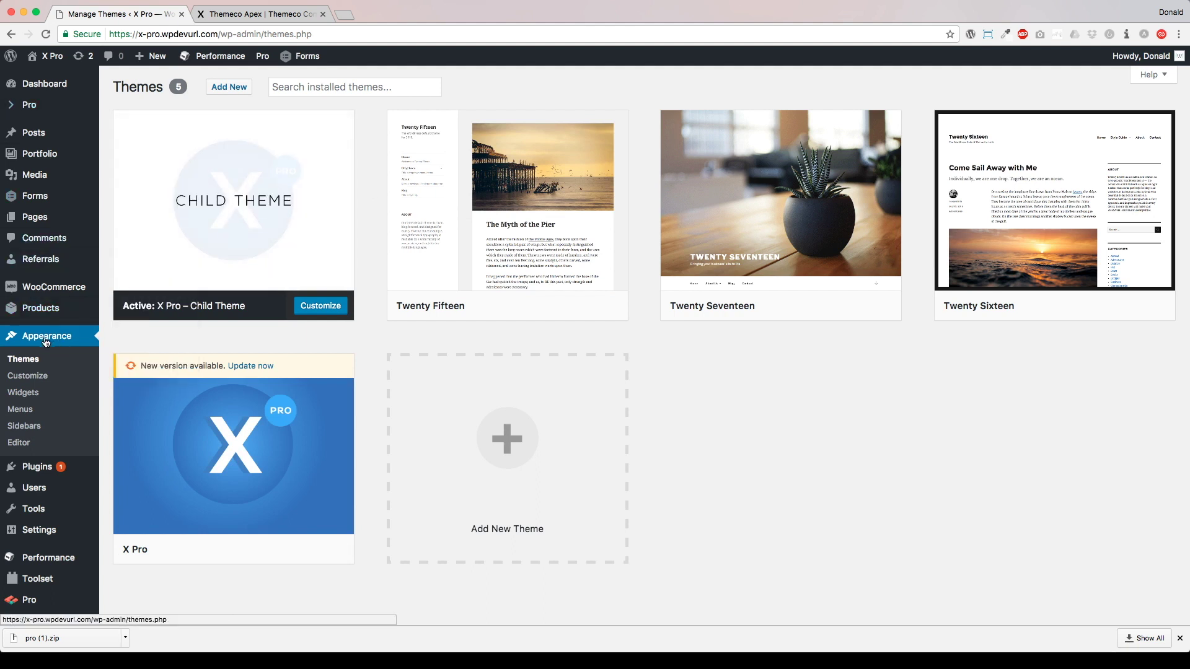
{"action": "left_click", "coordinate": [229, 88]}
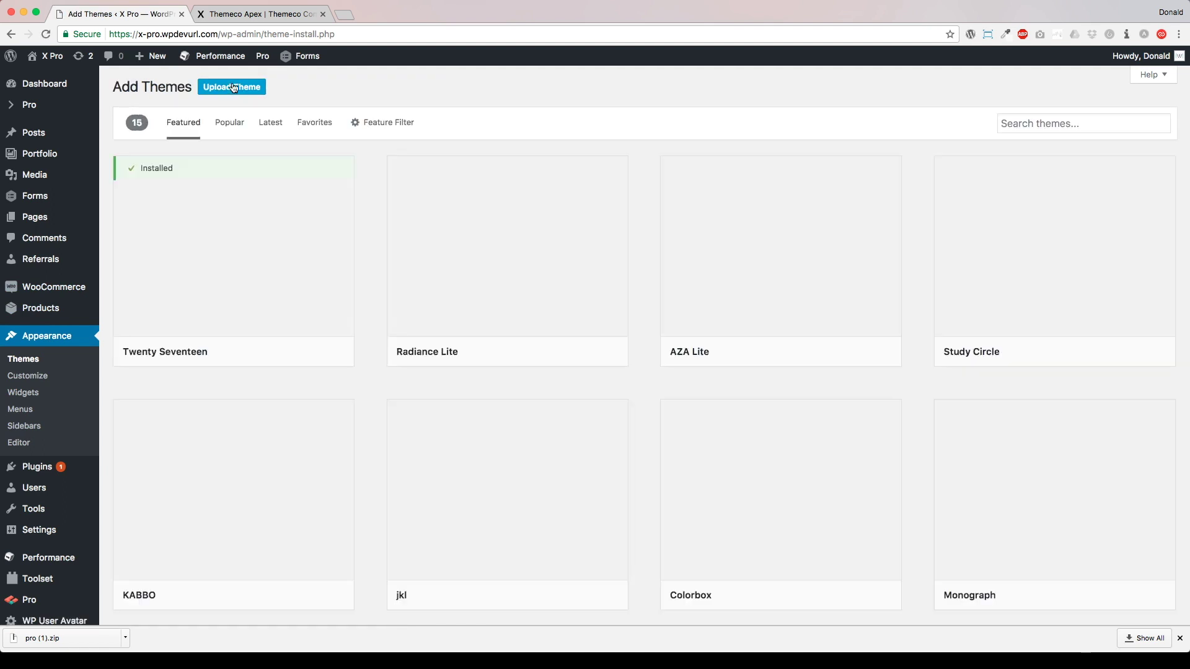
{"action": "left_click", "coordinate": [234, 88]}
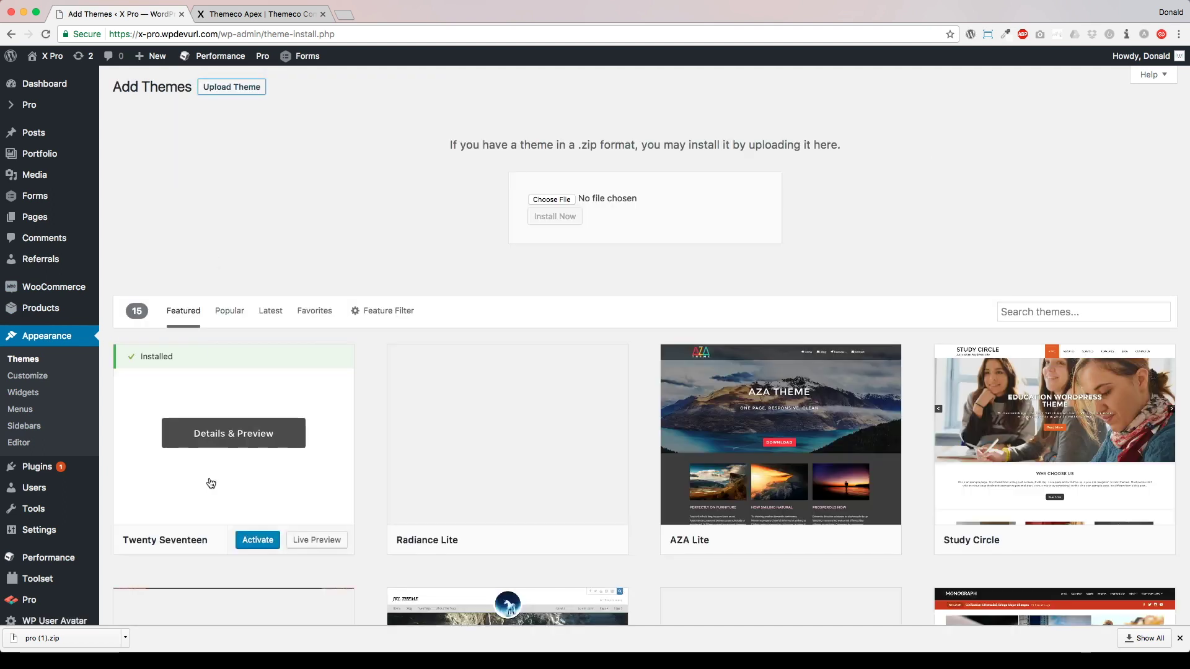
{"action": "left_click_drag", "start_coordinate": [62, 636], "coordinate": [553, 200]}
Choose pro (1).zip from Downloads and install it as a new theme
{"action": "left_click", "coordinate": [552, 200]}
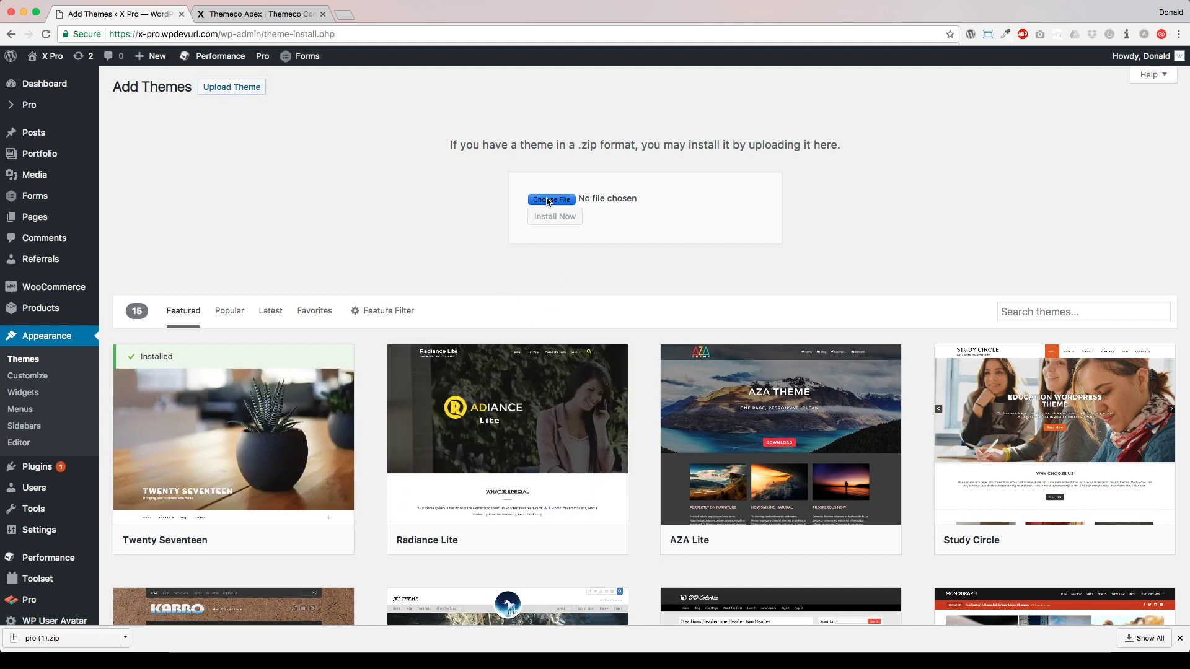
{"action": "left_click", "coordinate": [424, 173]}
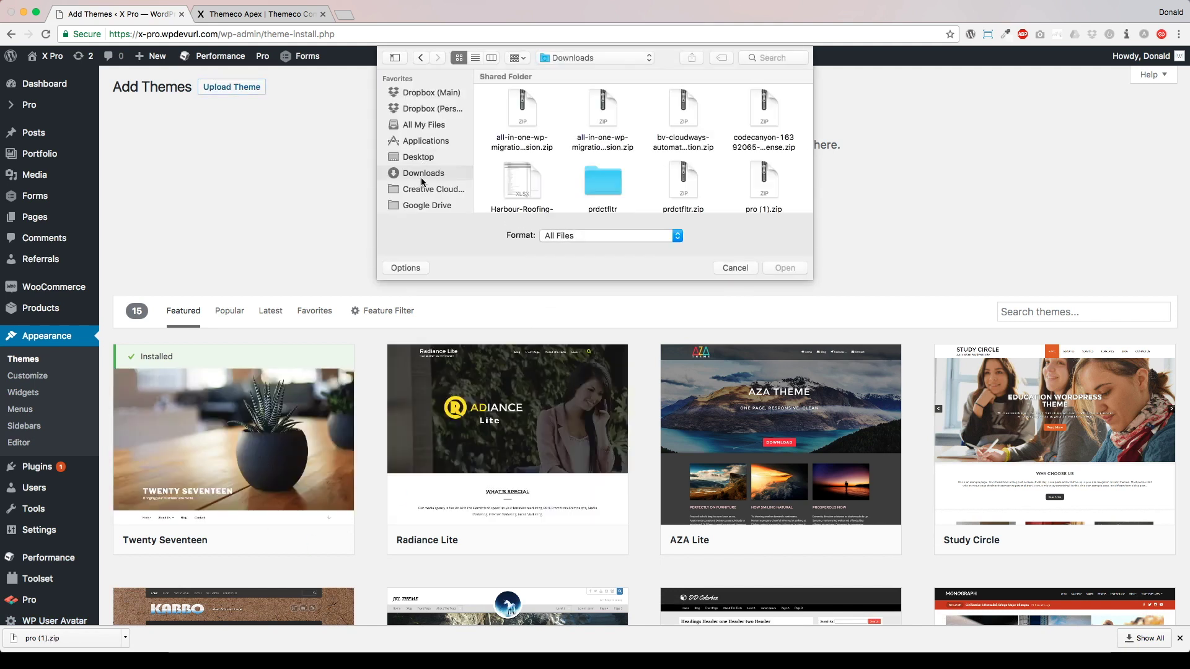
{"action": "scroll", "coordinate": [578, 178], "scroll_direction": "down", "scroll_amount": 5}
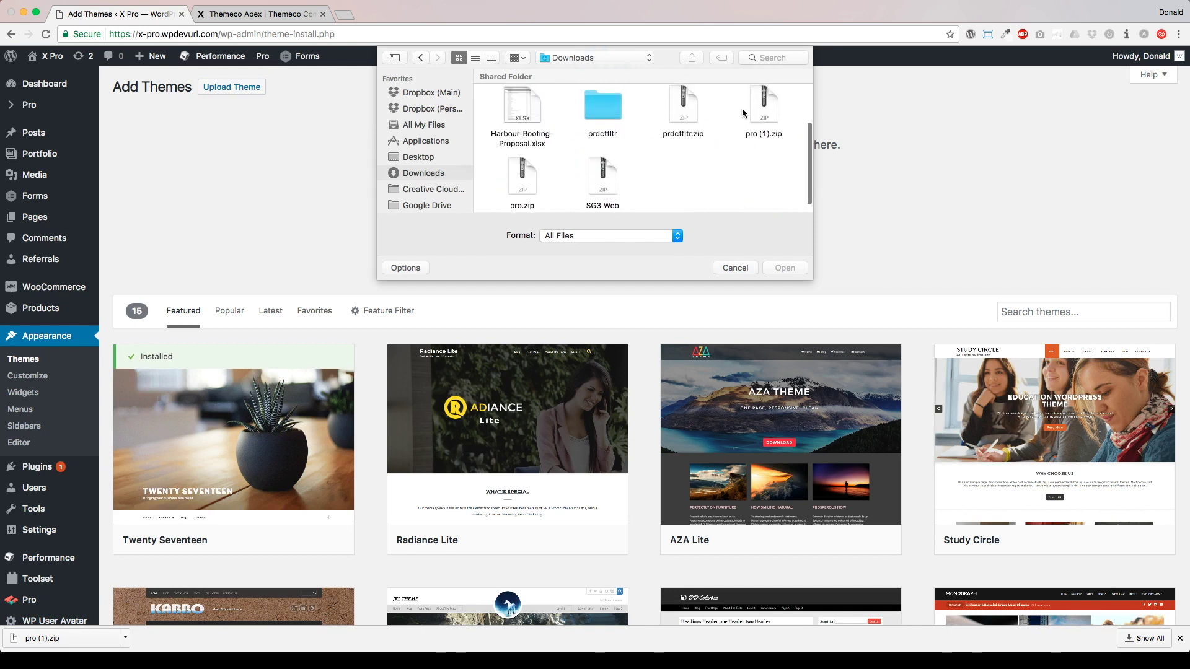
{"action": "left_click", "coordinate": [767, 110]}
{"action": "double_click", "coordinate": [767, 110]}
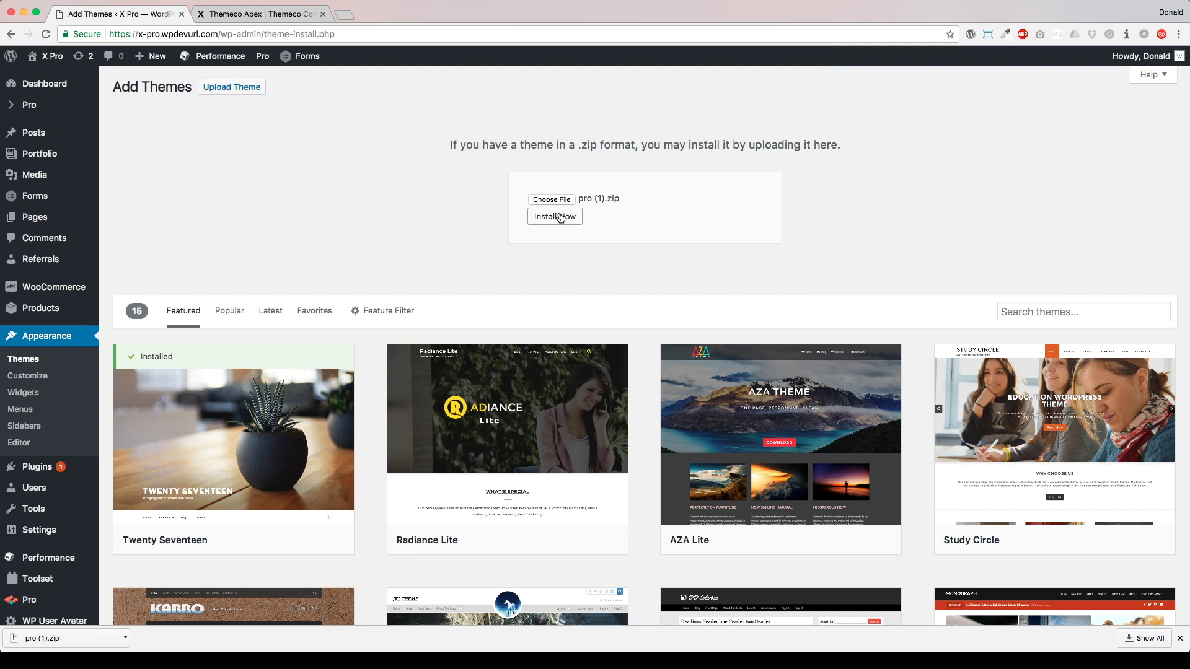
{"action": "left_click", "coordinate": [560, 217]}
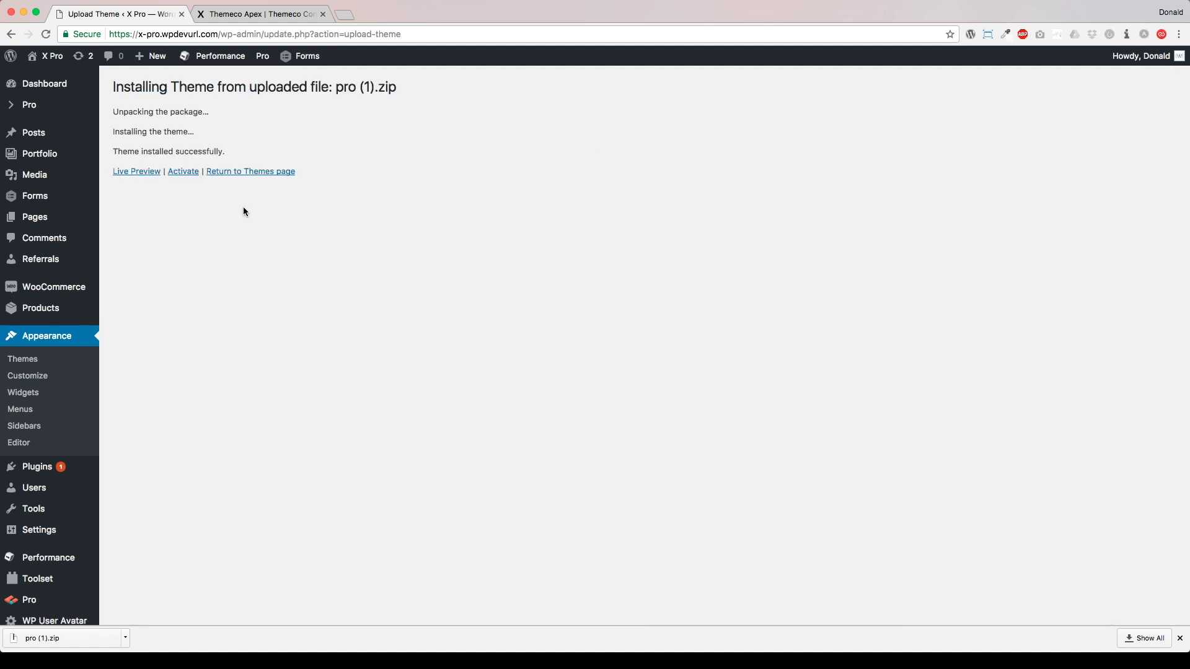
Activate the Pro theme and check its overview shows installed version 1.1.0
{"action": "left_click", "coordinate": [183, 175]}
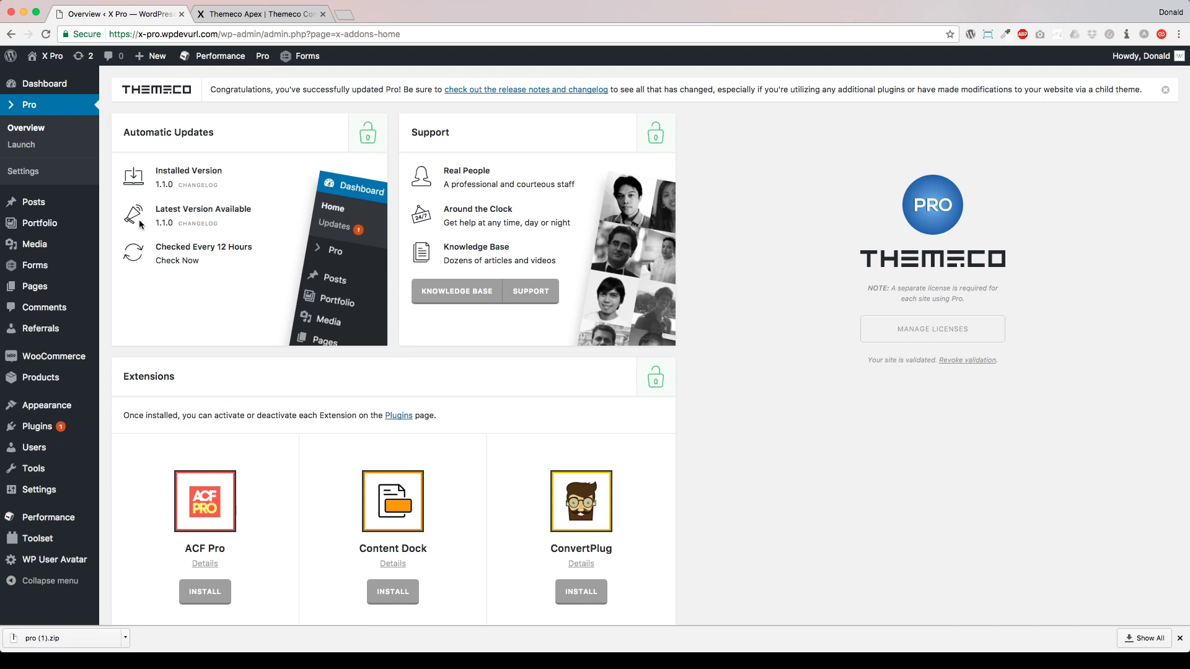
{"action": "left_click_drag", "start_coordinate": [155, 185], "coordinate": [175, 185]}
{"action": "left_click_drag", "start_coordinate": [864, 192], "coordinate": [925, 217]}
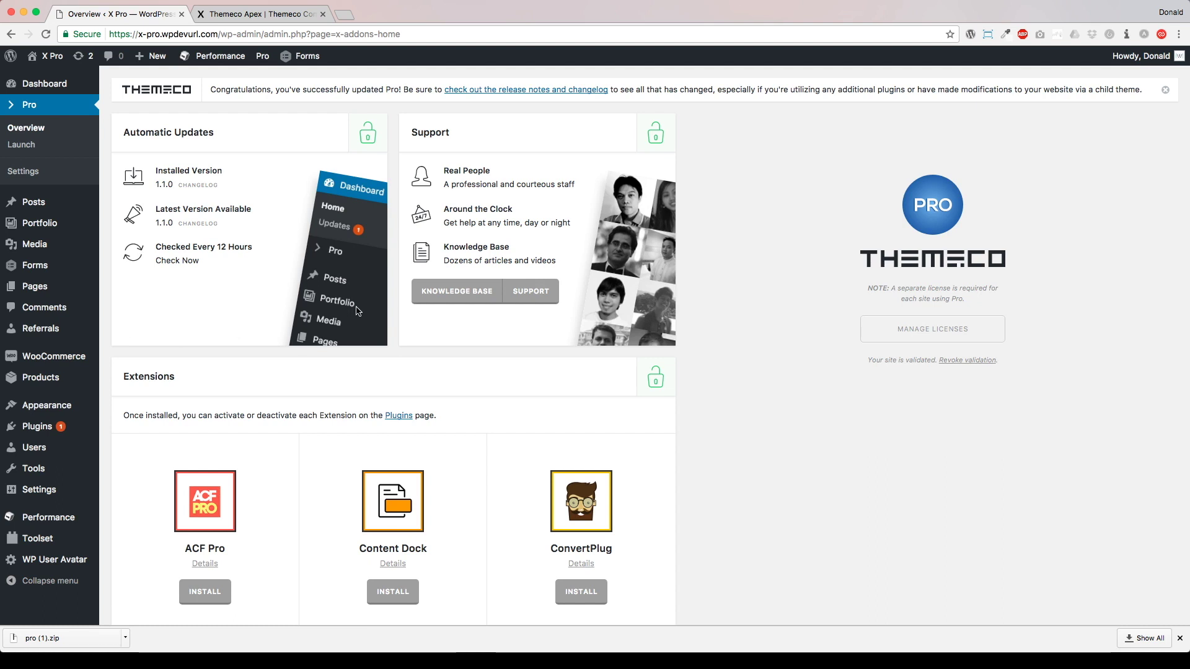
Go to the theme file editor and select X Pro – Child Theme for editing
{"action": "scroll", "coordinate": [103, 322], "scroll_direction": "down", "scroll_amount": 3}
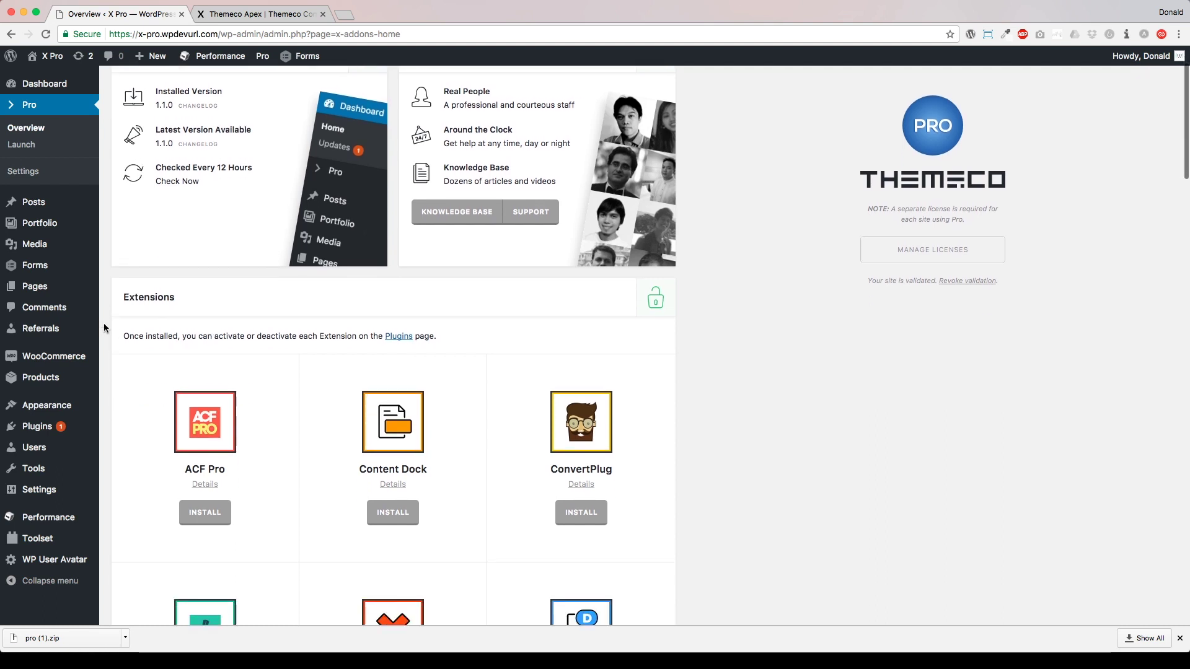
{"action": "mouse_move", "coordinate": [93, 406]}
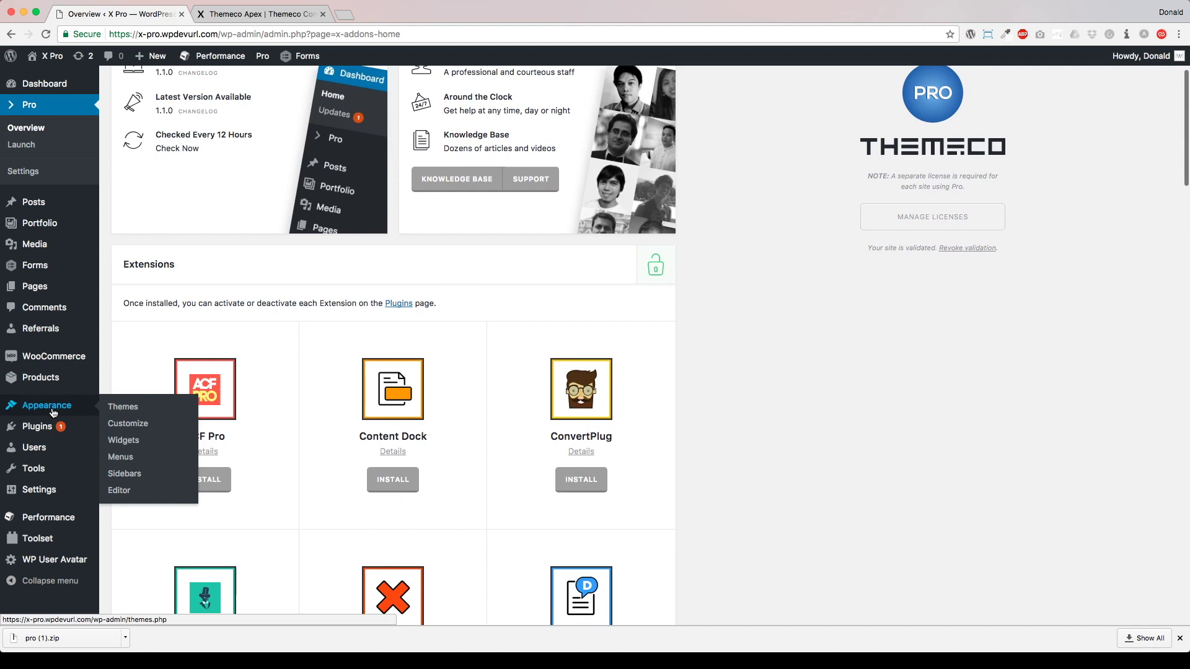
{"action": "left_click", "coordinate": [131, 408]}
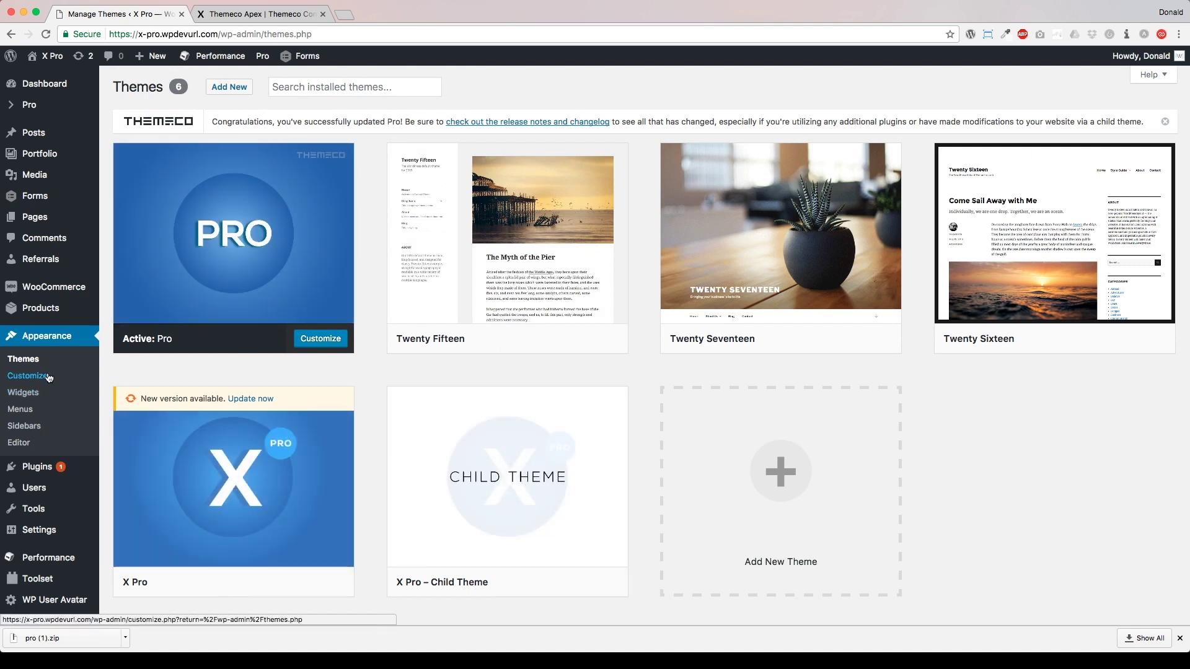
{"action": "left_click", "coordinate": [19, 444]}
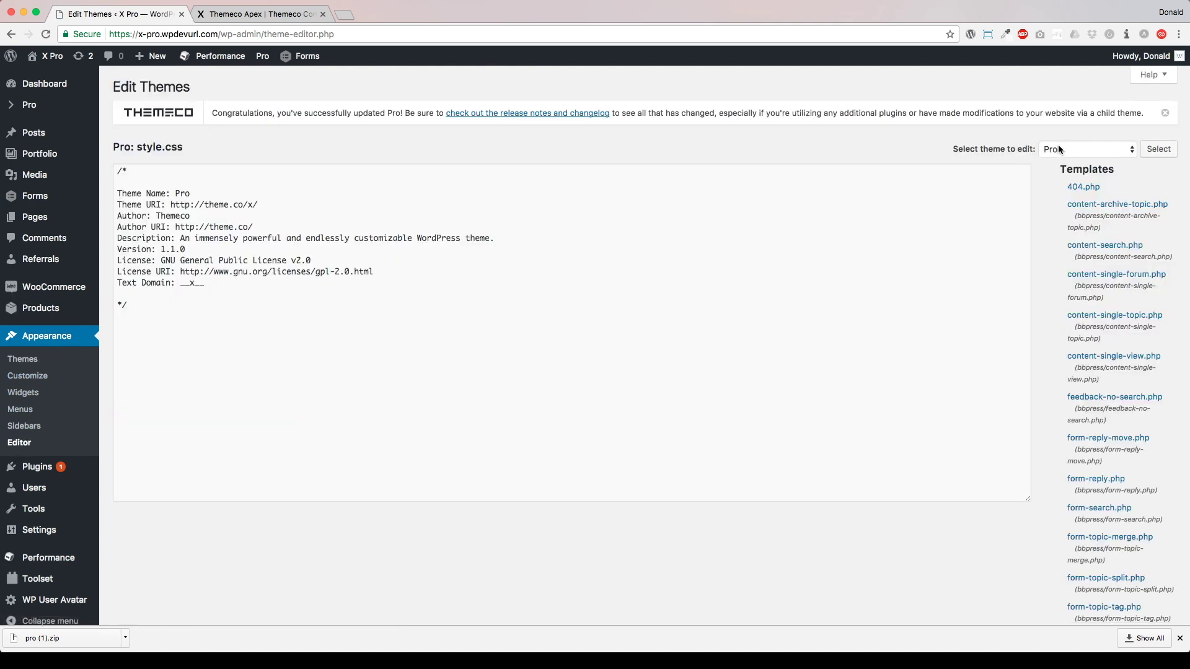
{"action": "left_click", "coordinate": [1061, 152]}
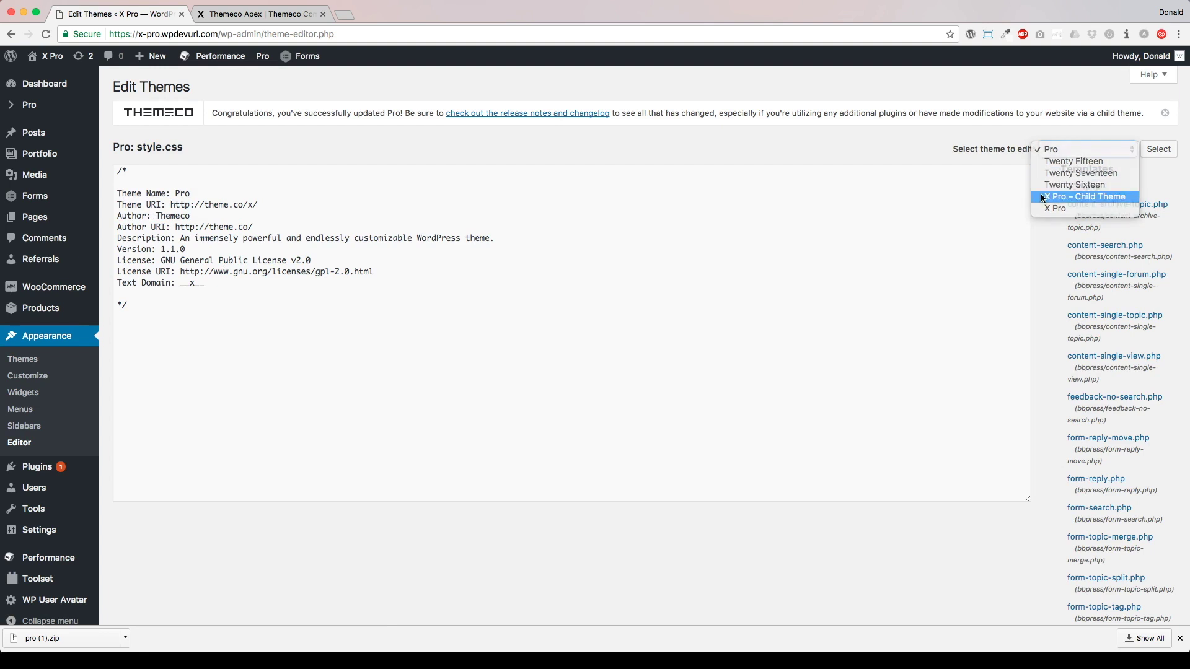
{"action": "left_click", "coordinate": [1072, 197]}
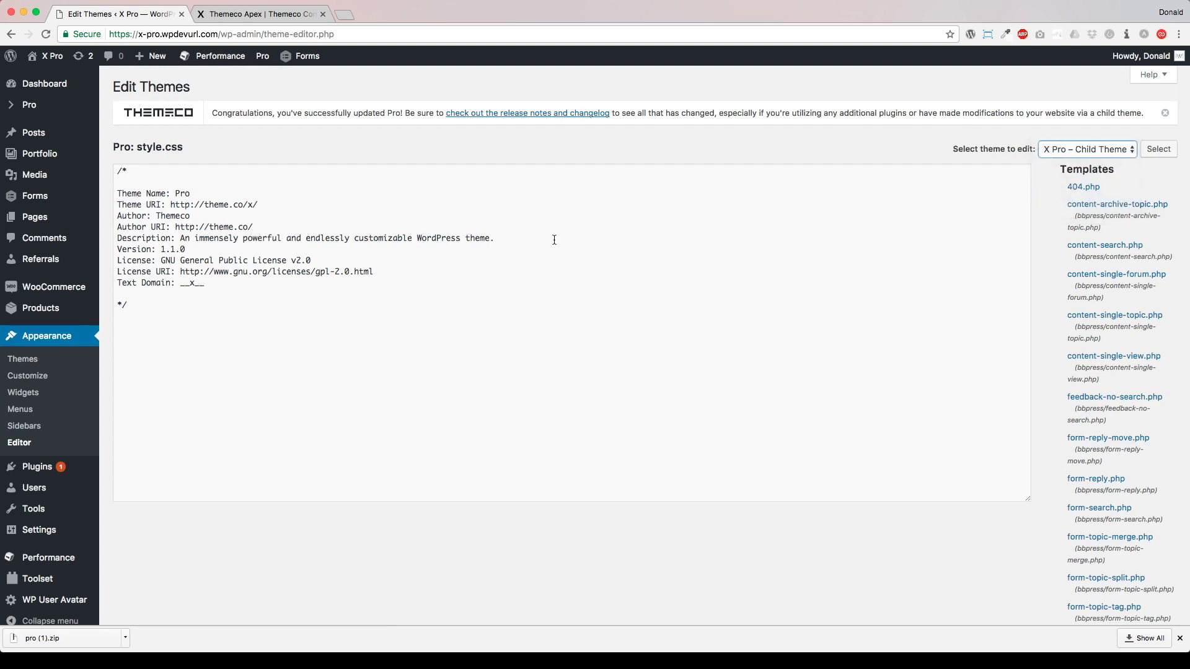
Load the child theme's style.css and change 'Template: xpro' to 'Template: pro'
{"action": "left_click", "coordinate": [1159, 149]}
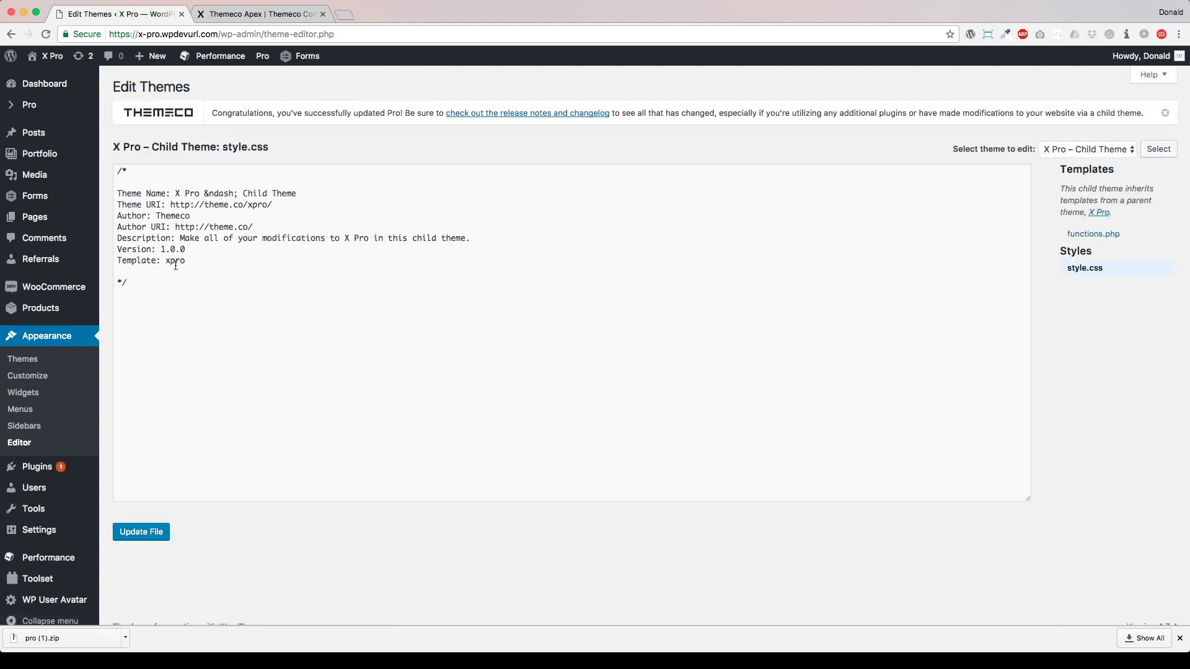
{"action": "left_click_drag", "start_coordinate": [186, 261], "coordinate": [114, 262]}
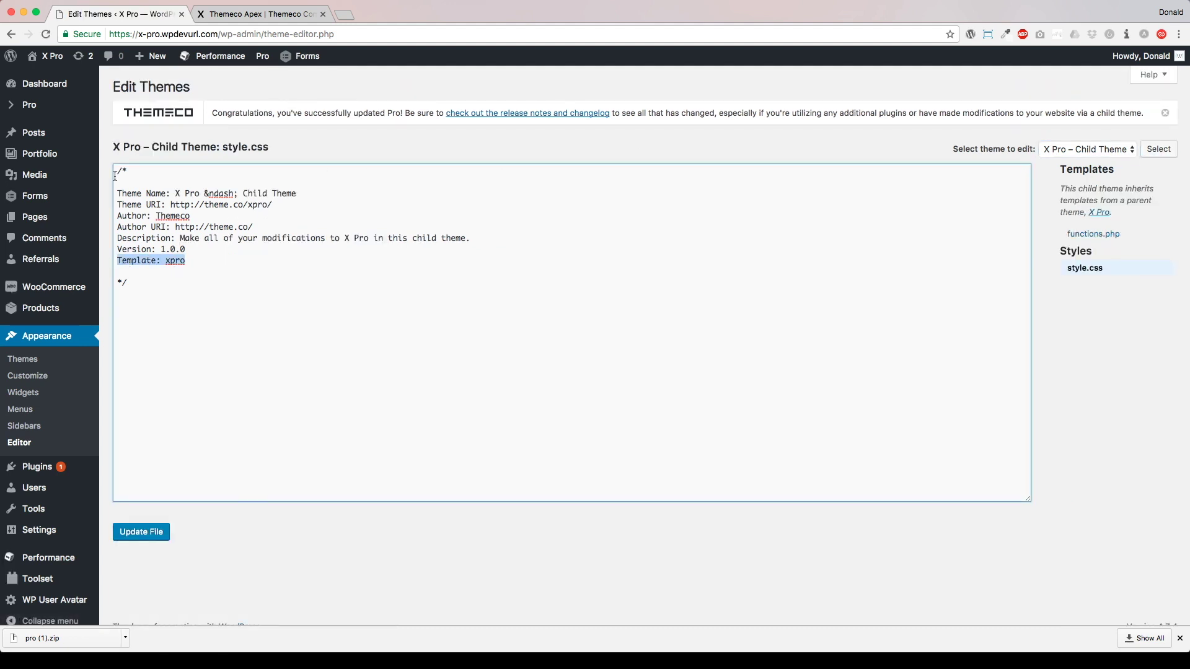
{"action": "left_click", "coordinate": [239, 147]}
{"action": "left_click_drag", "start_coordinate": [222, 147], "coordinate": [279, 149]}
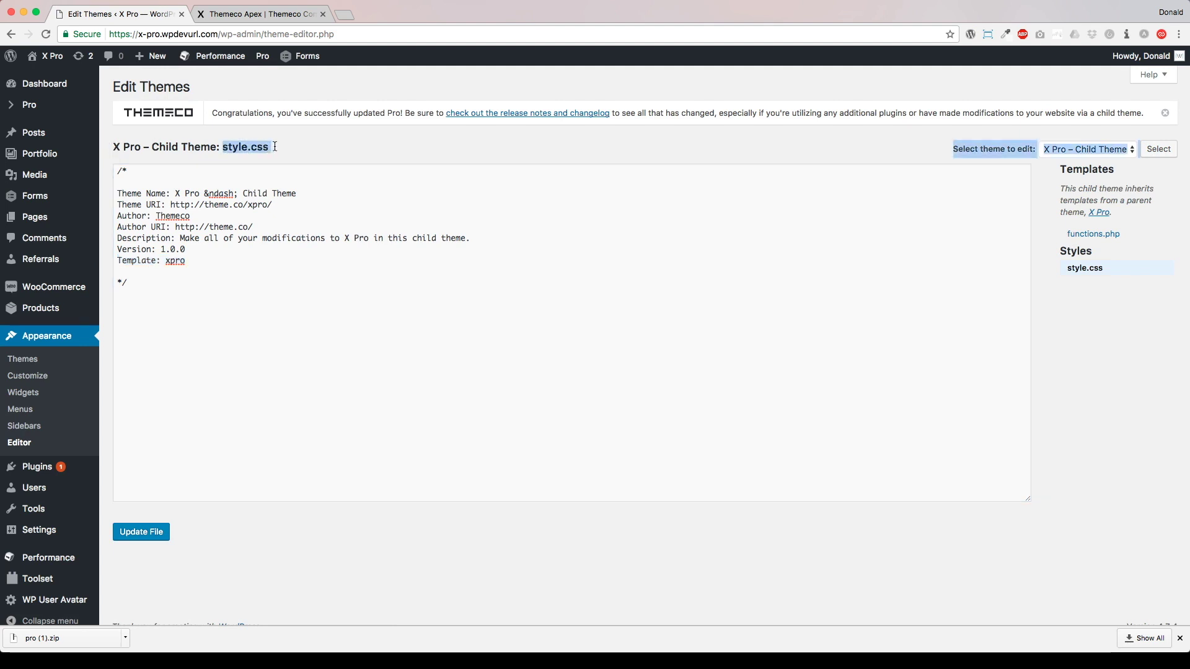
{"action": "left_click", "coordinate": [279, 149]}
{"action": "left_click_drag", "start_coordinate": [186, 260], "coordinate": [117, 261]}
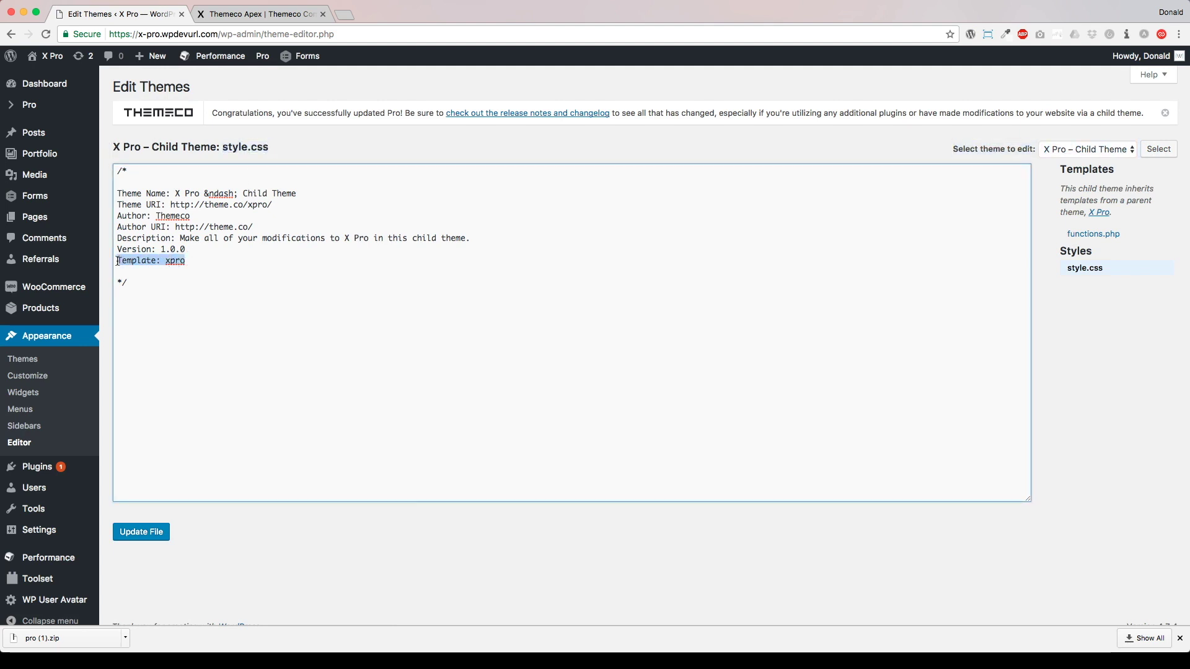
{"action": "left_click", "coordinate": [172, 262]}
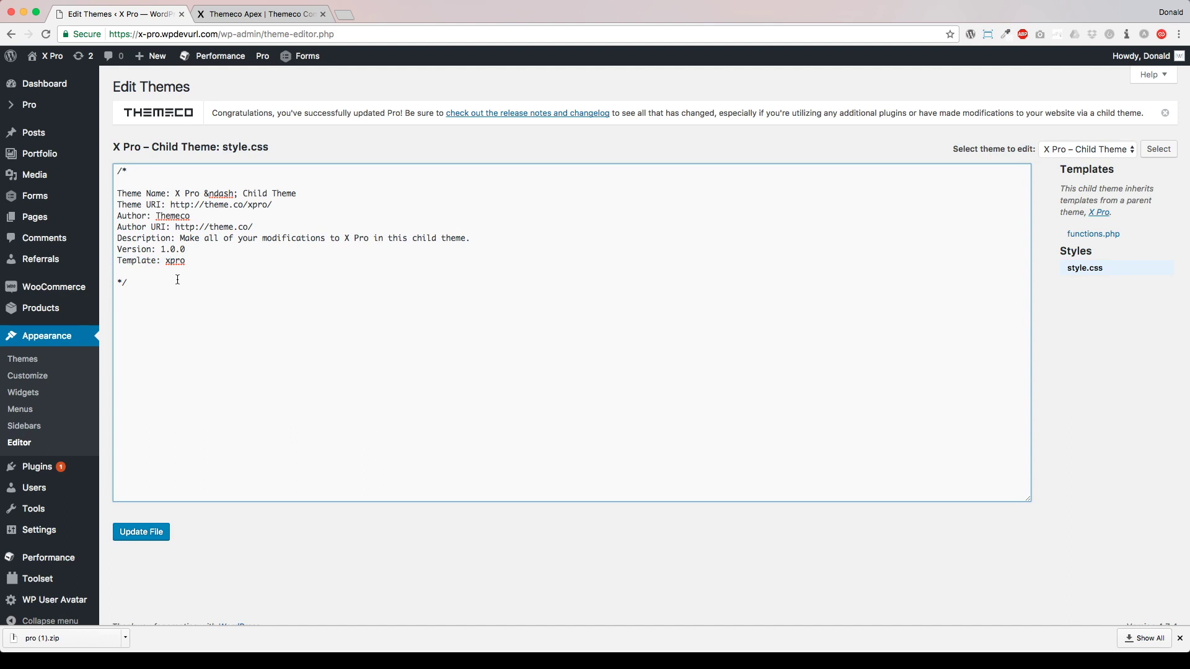
{"action": "key", "text": "BackSpace"}
Remove 'X ' from the theme name and description, then save style.css
{"action": "left_click_drag", "start_coordinate": [187, 192], "coordinate": [178, 193]}
{"action": "key", "text": "BackSpace"}
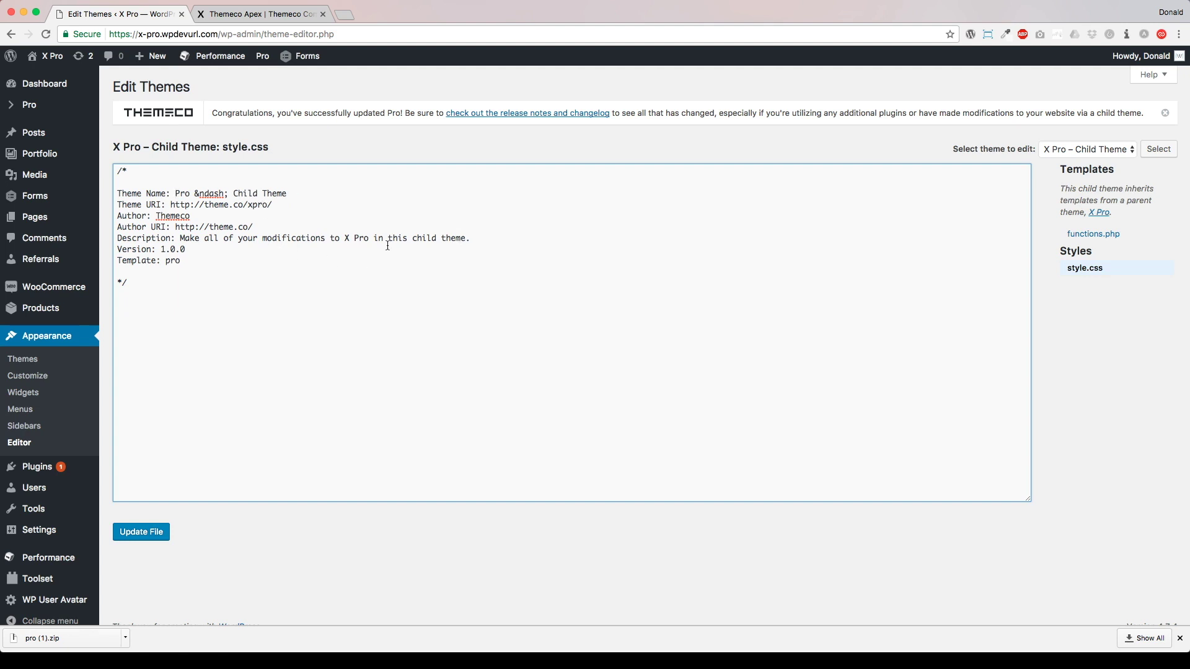
{"action": "left_click_drag", "start_coordinate": [357, 242], "coordinate": [345, 241]}
{"action": "key", "text": "BackSpace"}
{"action": "left_click", "coordinate": [193, 530]}
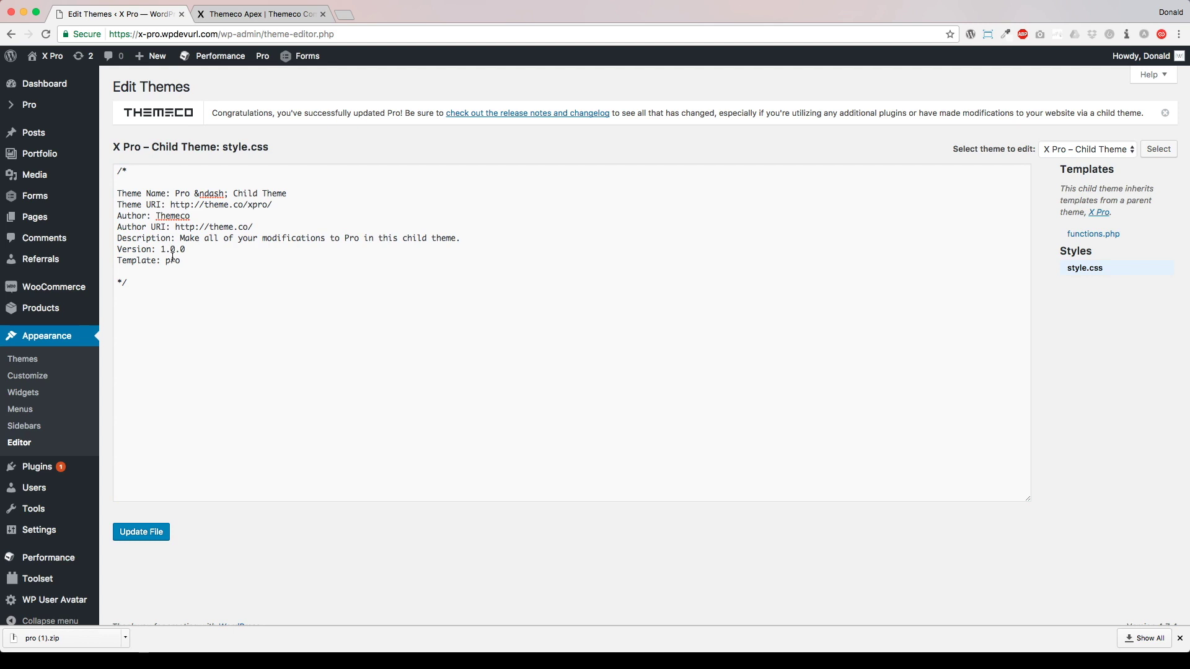
{"action": "left_click_drag", "start_coordinate": [180, 260], "coordinate": [109, 260]}
{"action": "left_click", "coordinate": [151, 536]}
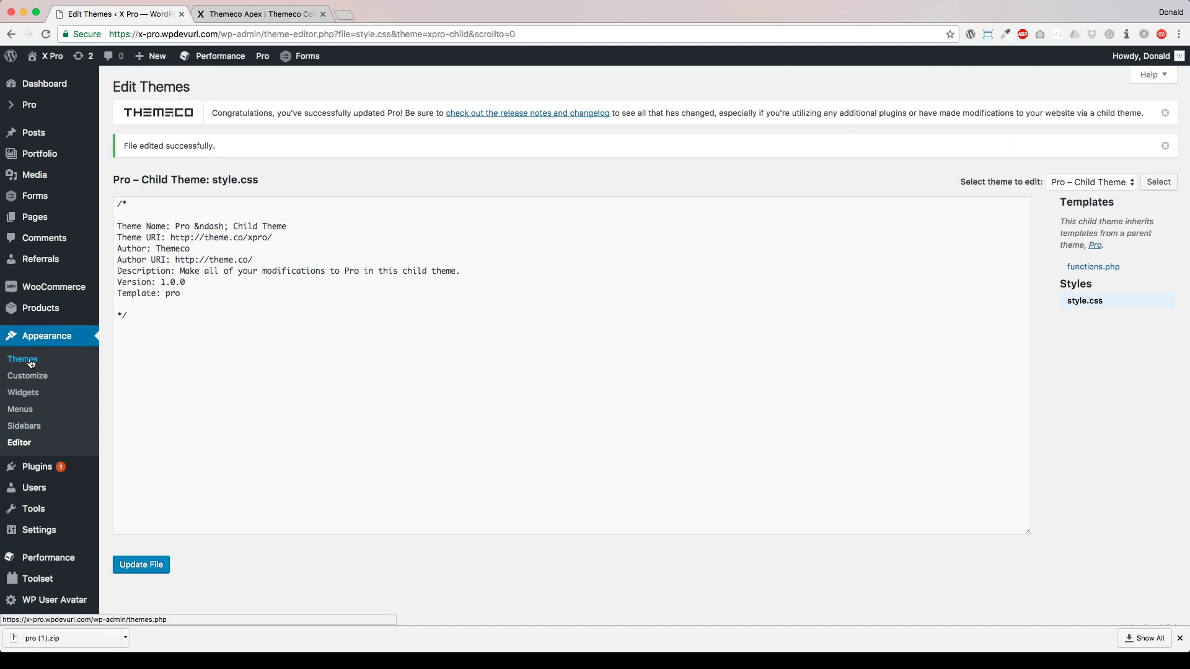
Activate Pro – Child Theme on the Themes page and reload the installed themes list
{"action": "left_click", "coordinate": [30, 364]}
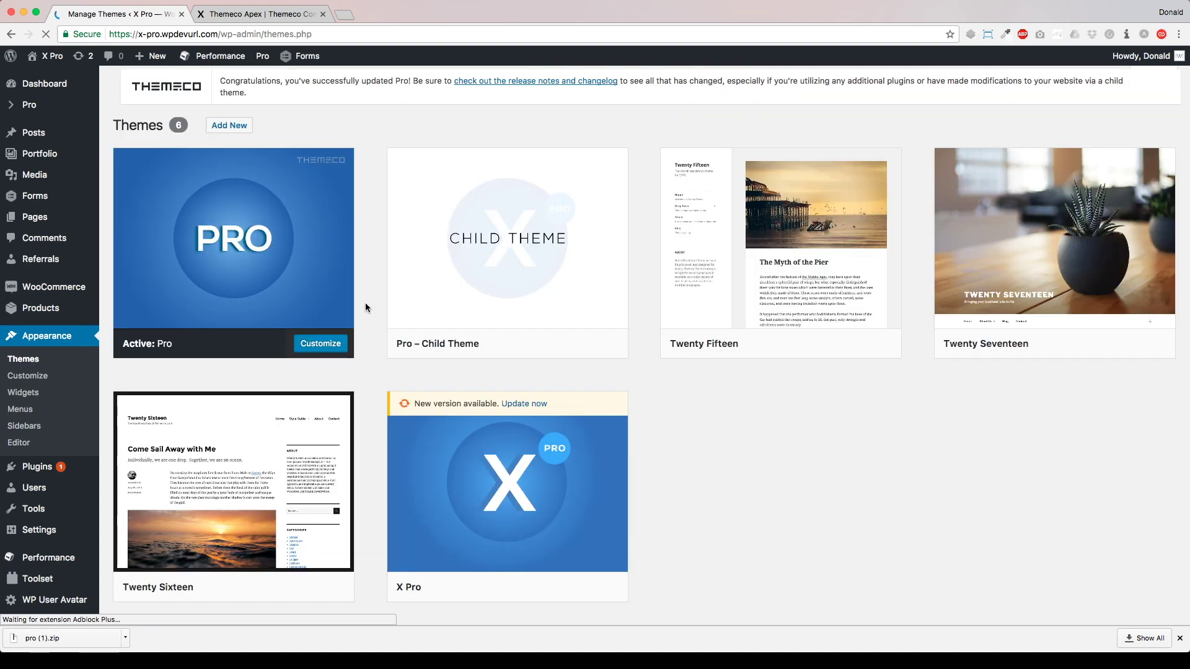
{"action": "mouse_move", "coordinate": [230, 235]}
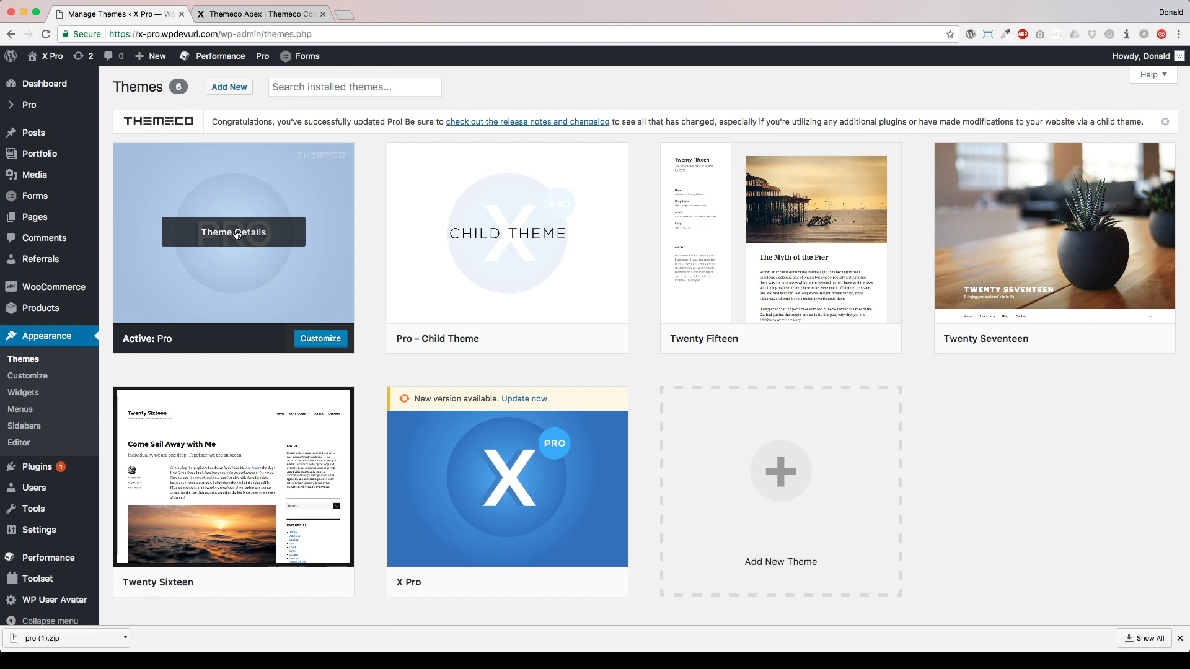
{"action": "mouse_move", "coordinate": [498, 298]}
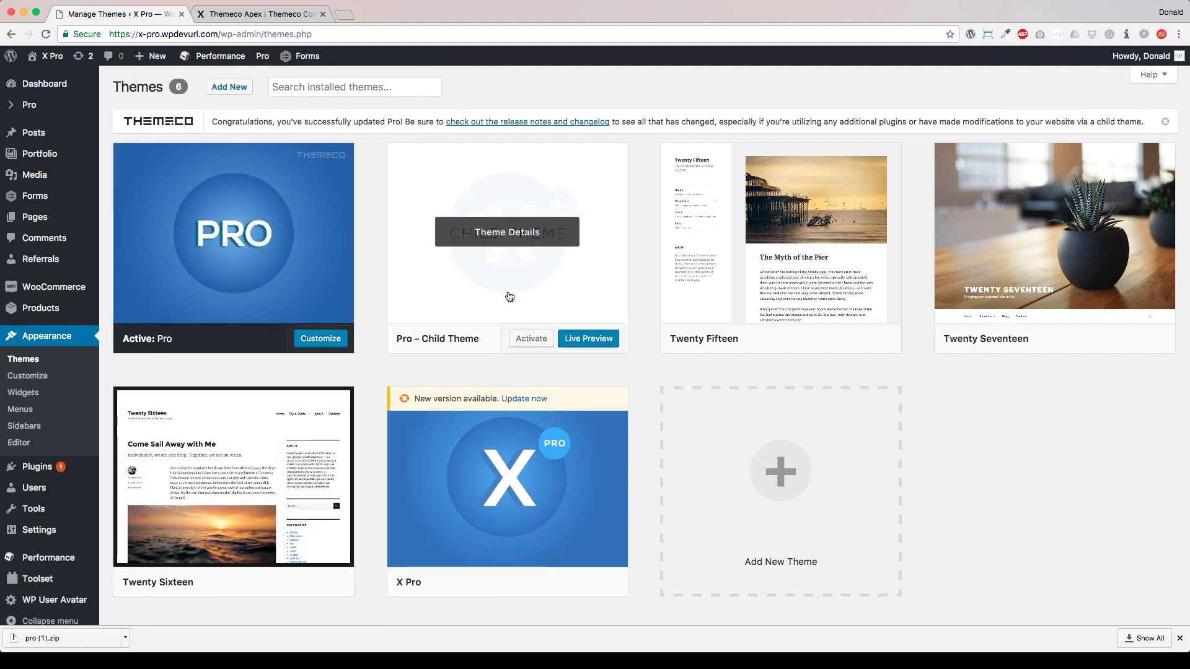
{"action": "left_click", "coordinate": [529, 342]}
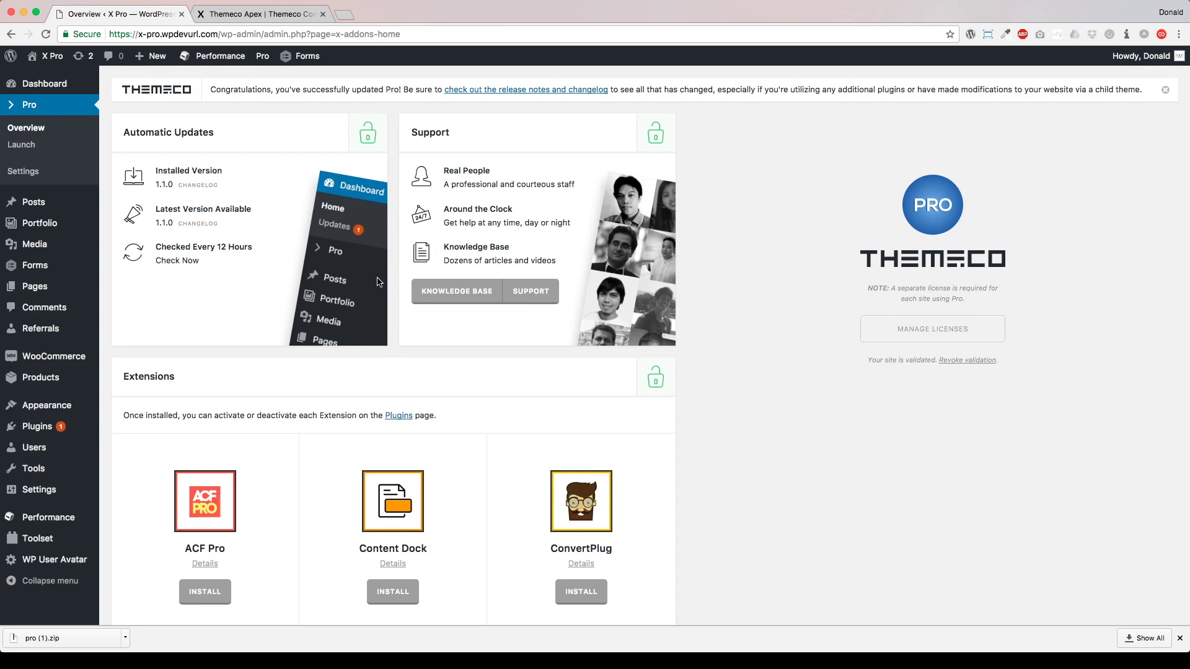
{"action": "mouse_move", "coordinate": [78, 408]}
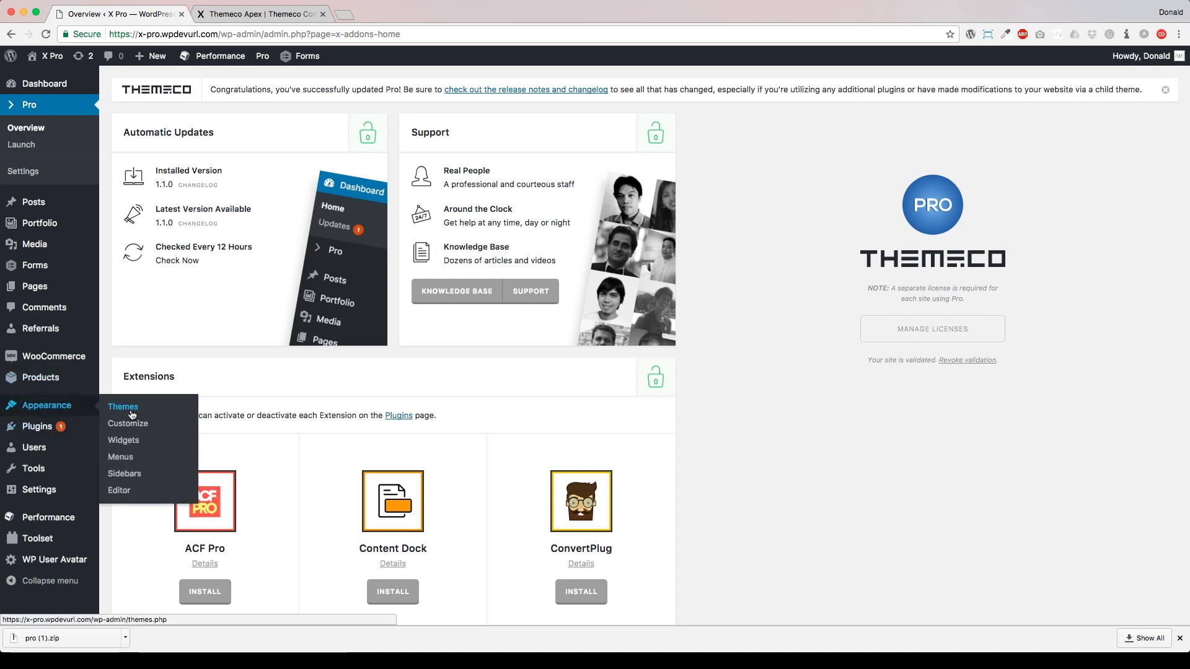
{"action": "left_click", "coordinate": [121, 411]}
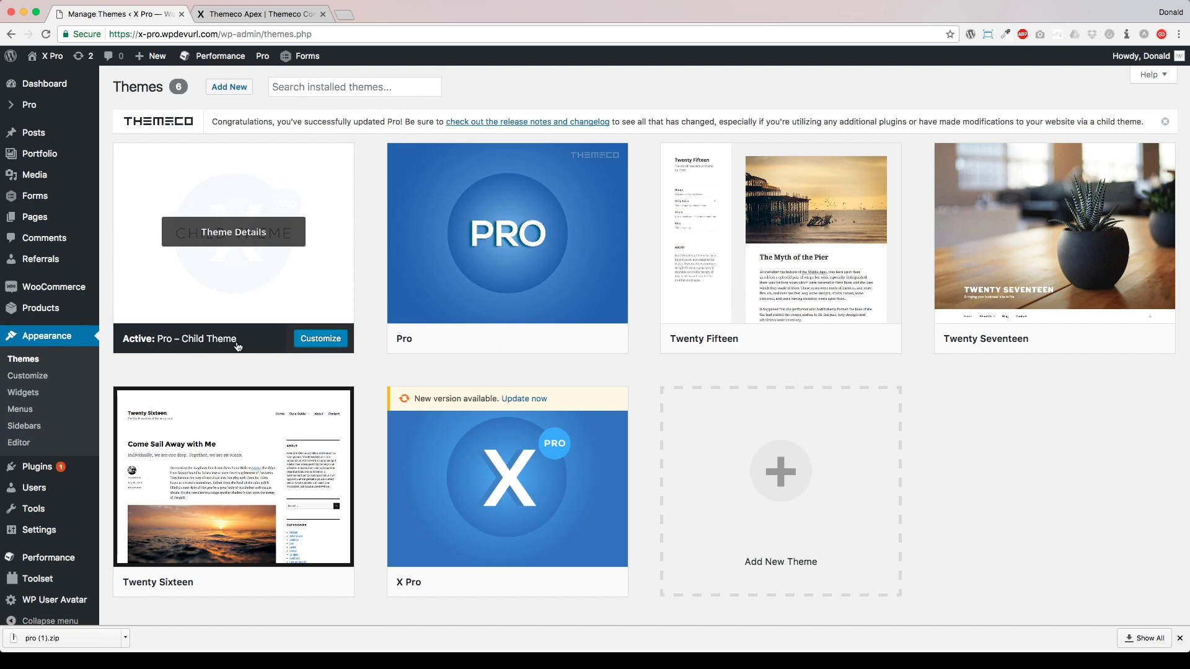
Check the X Pro theme's name and version, dismiss the downloads bar, and return to Themes
{"action": "left_click", "coordinate": [503, 505]}
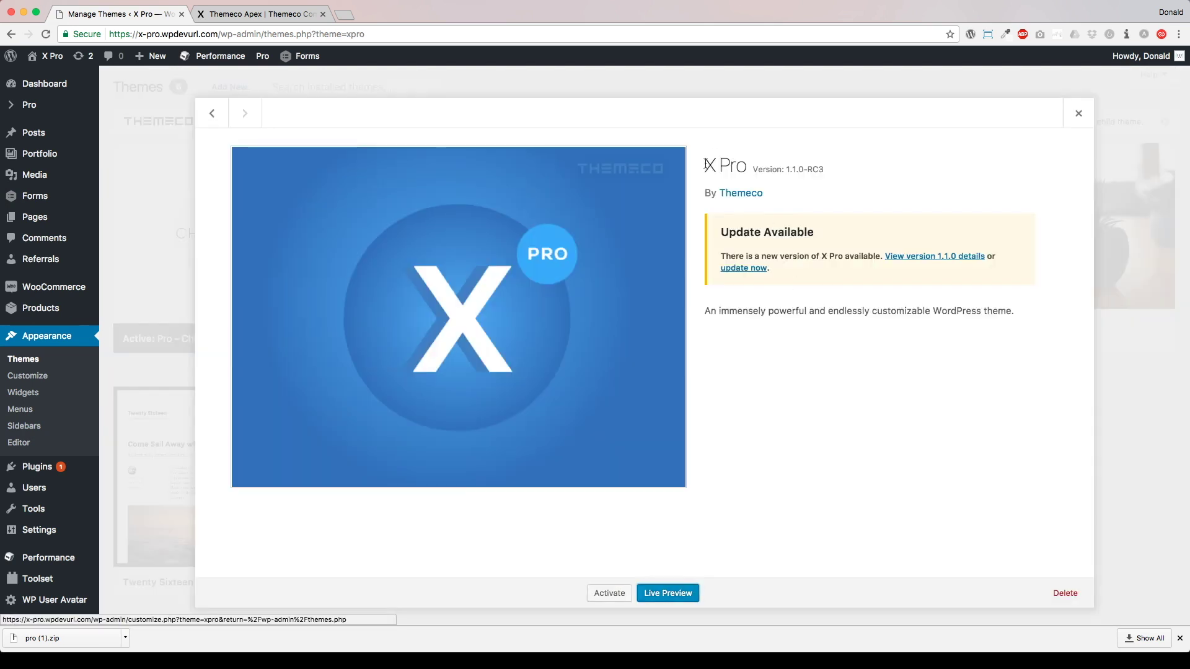
{"action": "left_click_drag", "start_coordinate": [704, 165], "coordinate": [843, 167]}
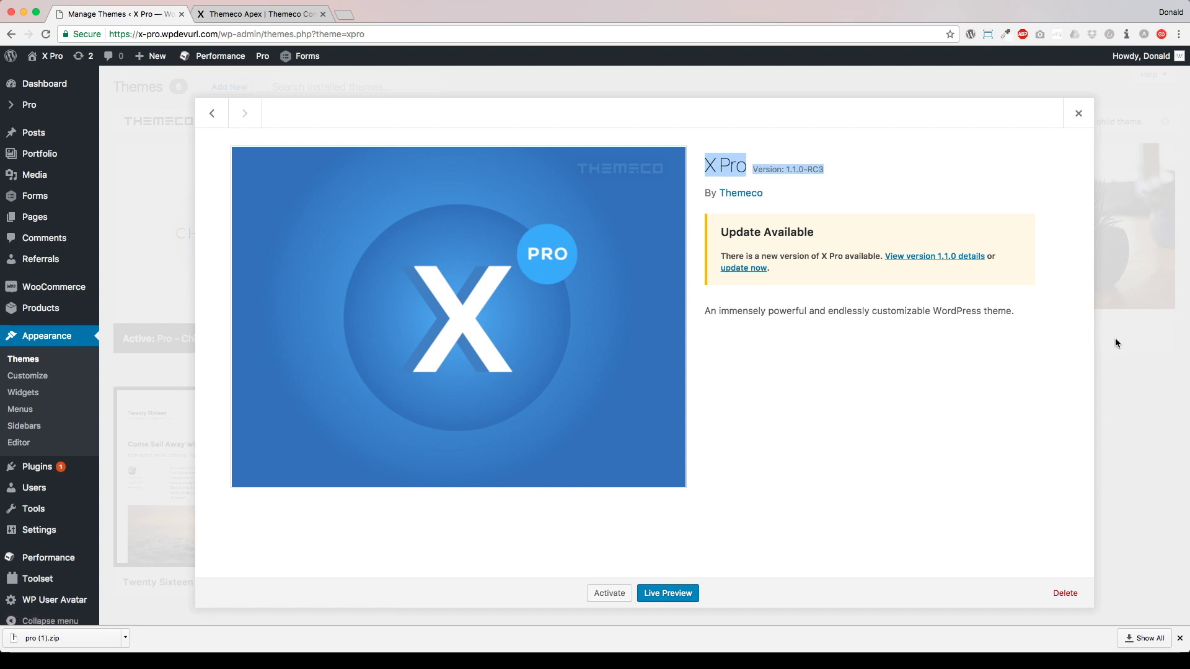
{"action": "left_click", "coordinate": [1079, 116]}
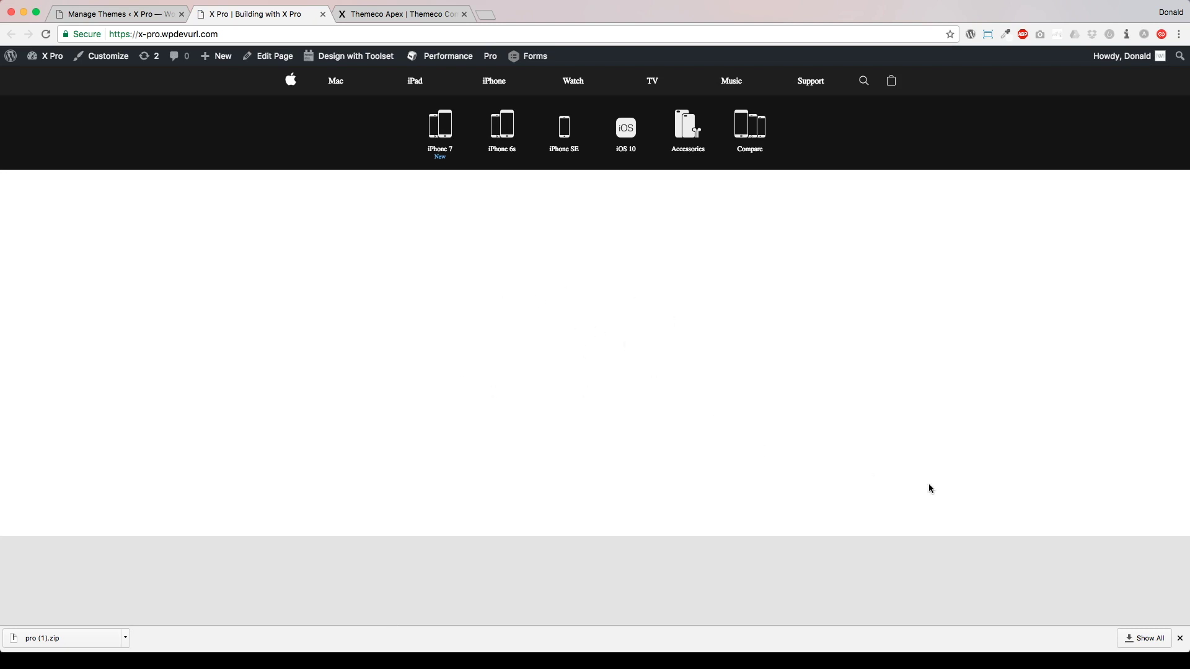
{"action": "left_click", "coordinate": [1180, 638]}
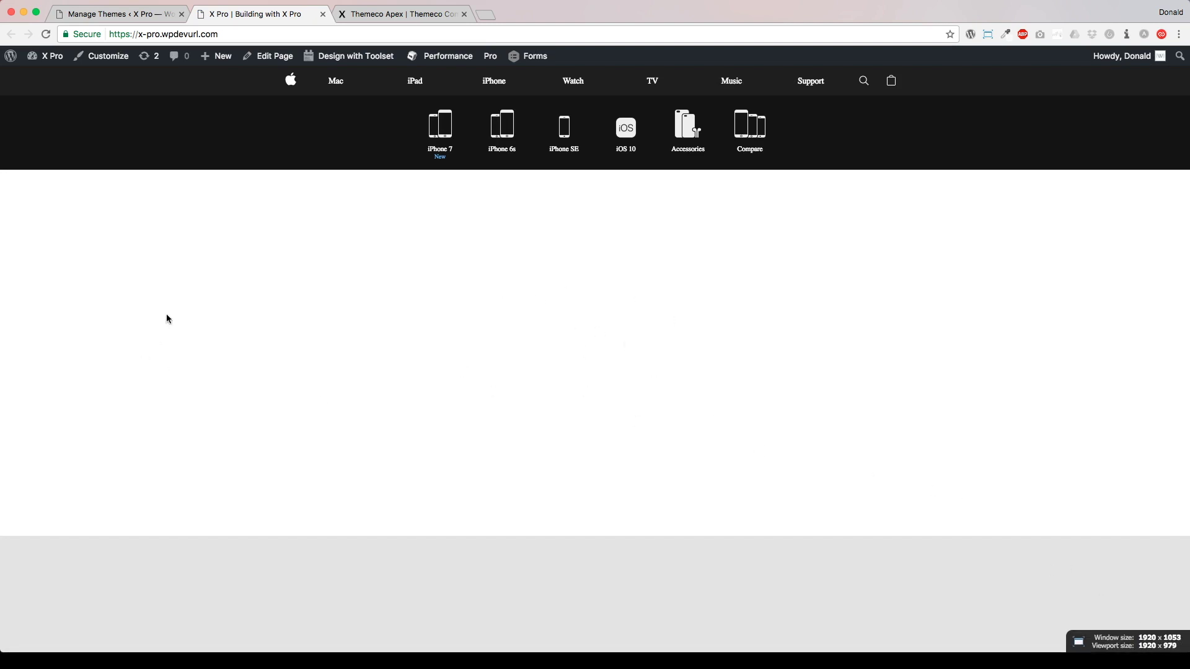
{"action": "left_click", "coordinate": [132, 15]}
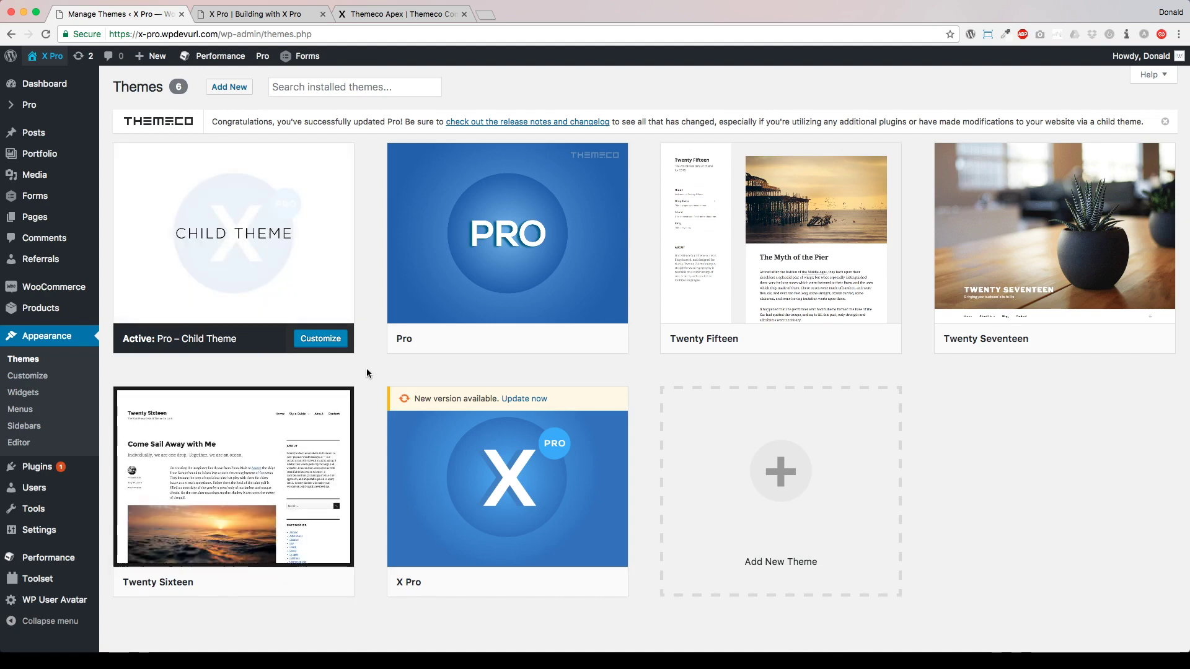
Delete the X Pro theme from its Theme Details and confirm the deletion
{"action": "scroll", "coordinate": [367, 440], "scroll_direction": "down", "scroll_amount": 1}
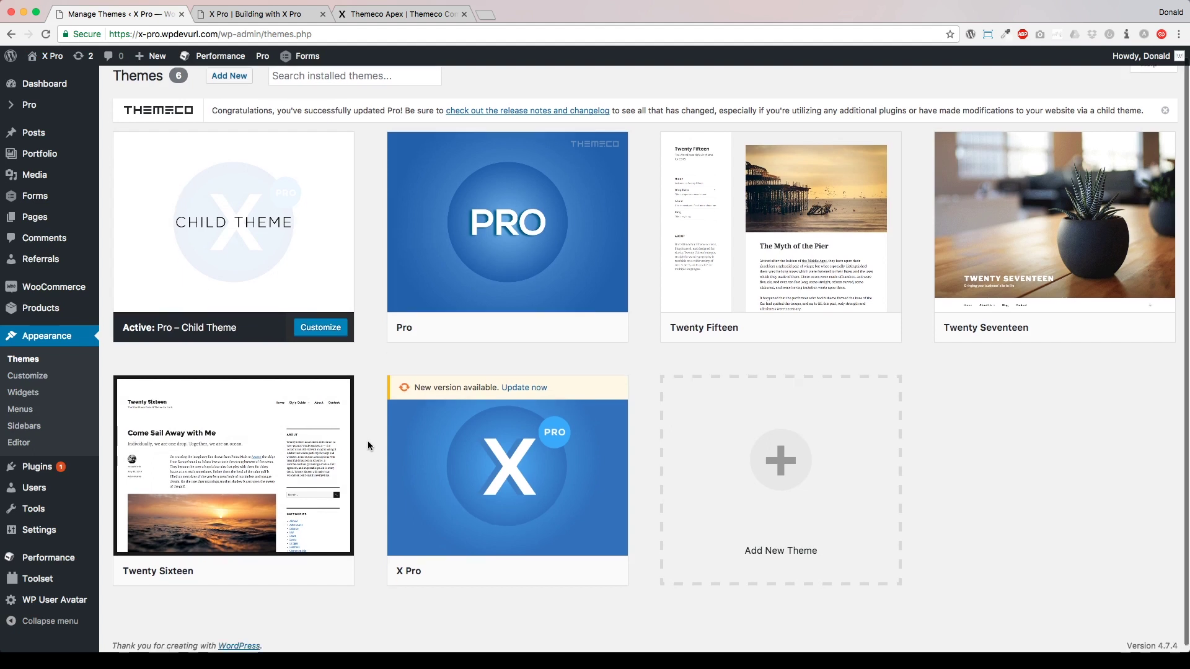
{"action": "left_click", "coordinate": [457, 494]}
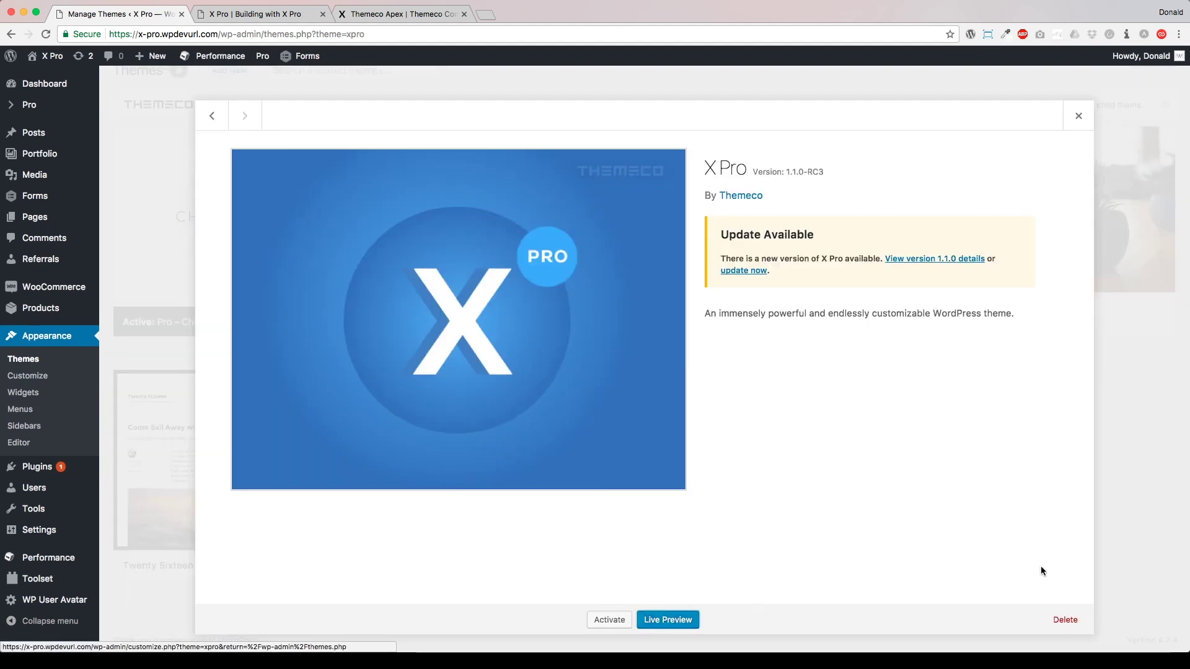
{"action": "left_click", "coordinate": [1065, 620]}
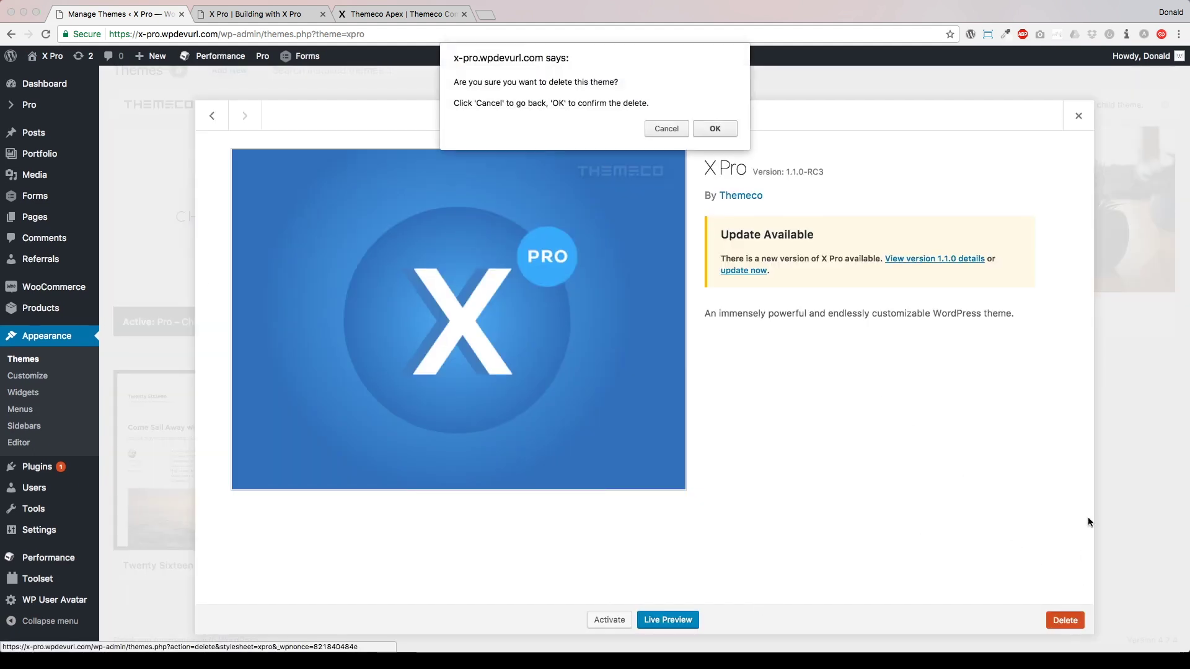
{"action": "left_click", "coordinate": [714, 129]}
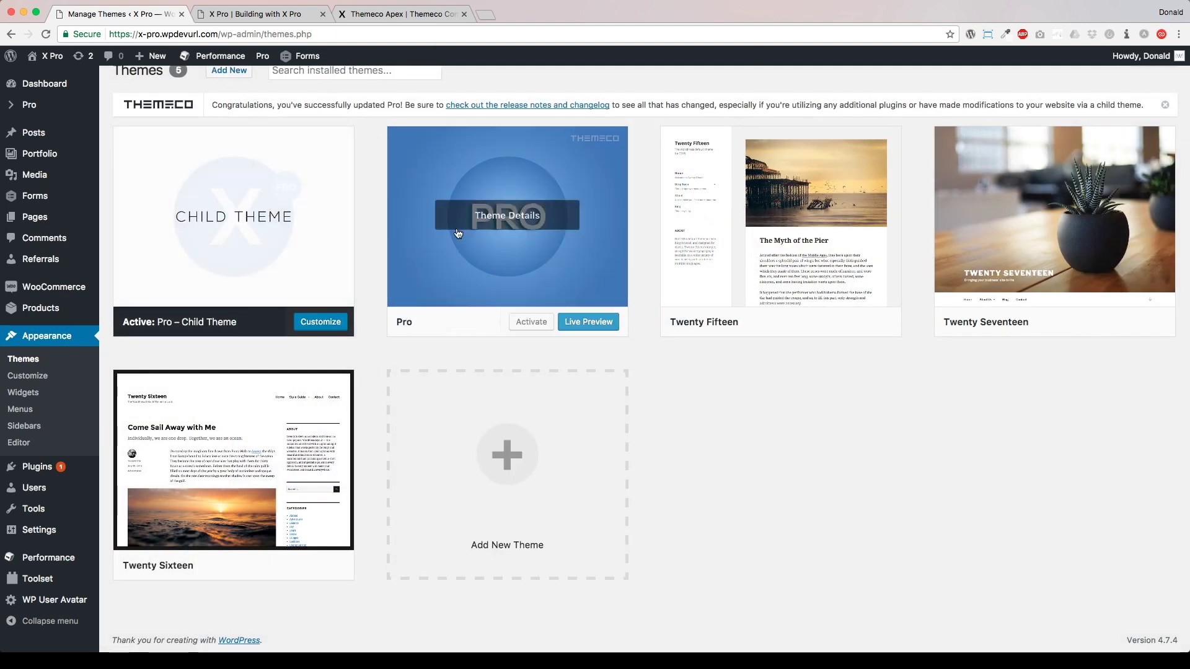
{"action": "mouse_move", "coordinate": [284, 242]}
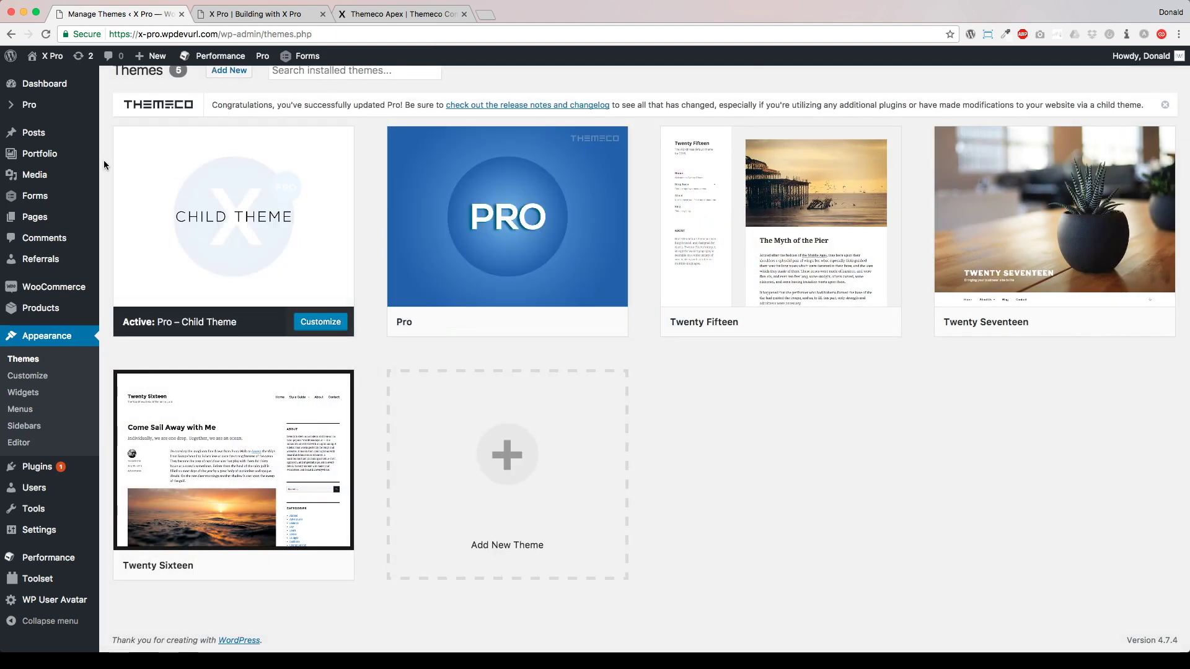
{"action": "scroll", "coordinate": [102, 166], "scroll_direction": "up", "scroll_amount": 2}
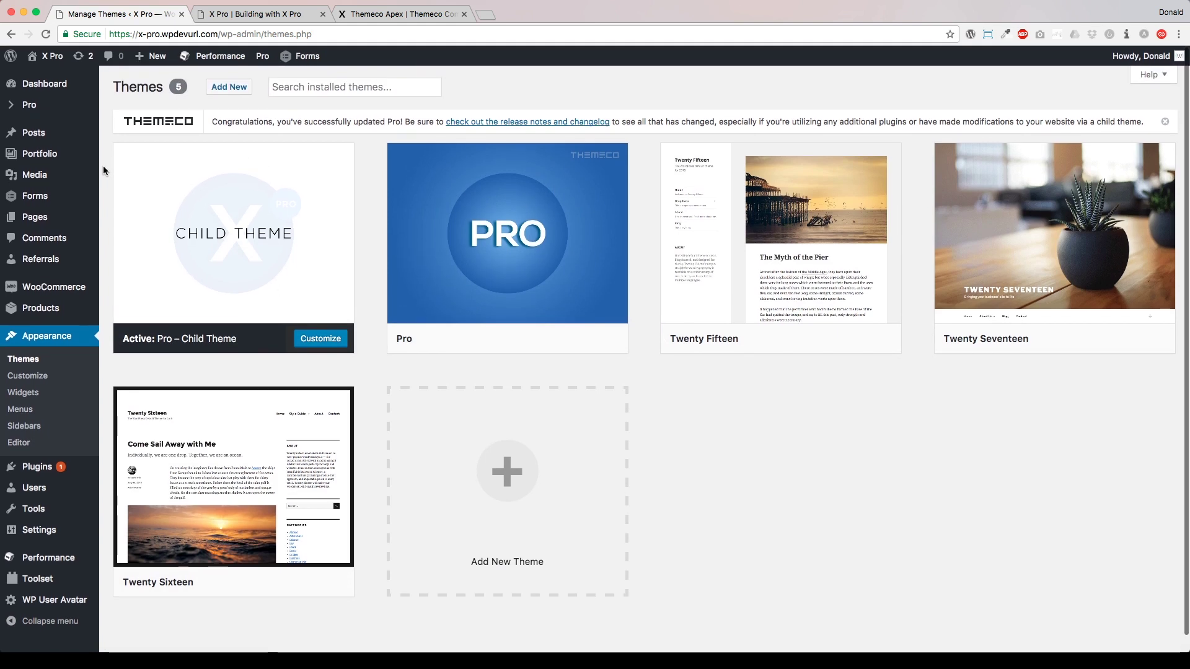